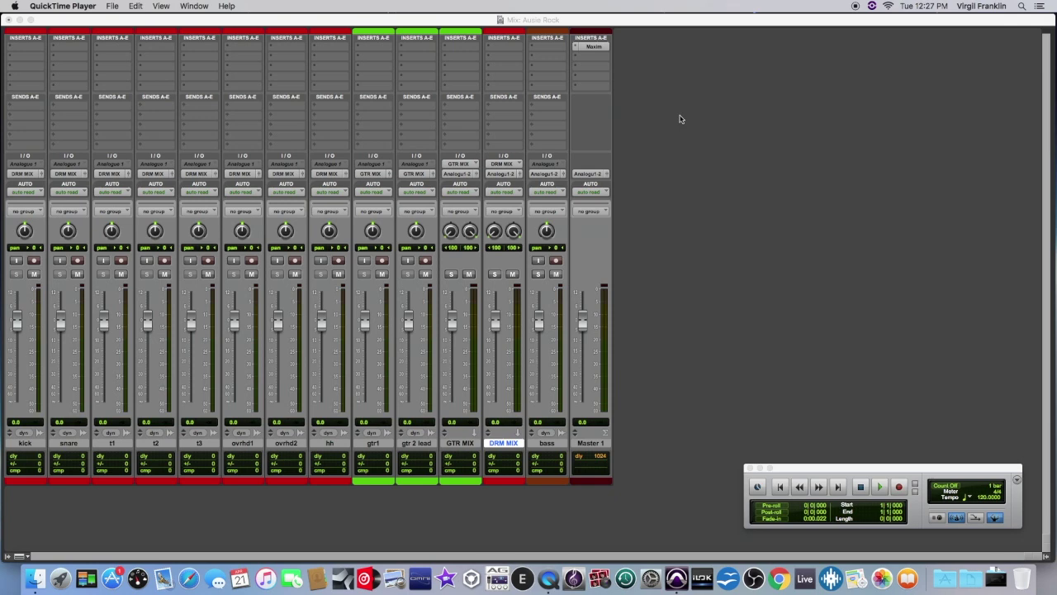
# Switch to the Edit window and lower the gtr1 clip's gain to about +0.1 dB
pyautogui.click(589, 21)
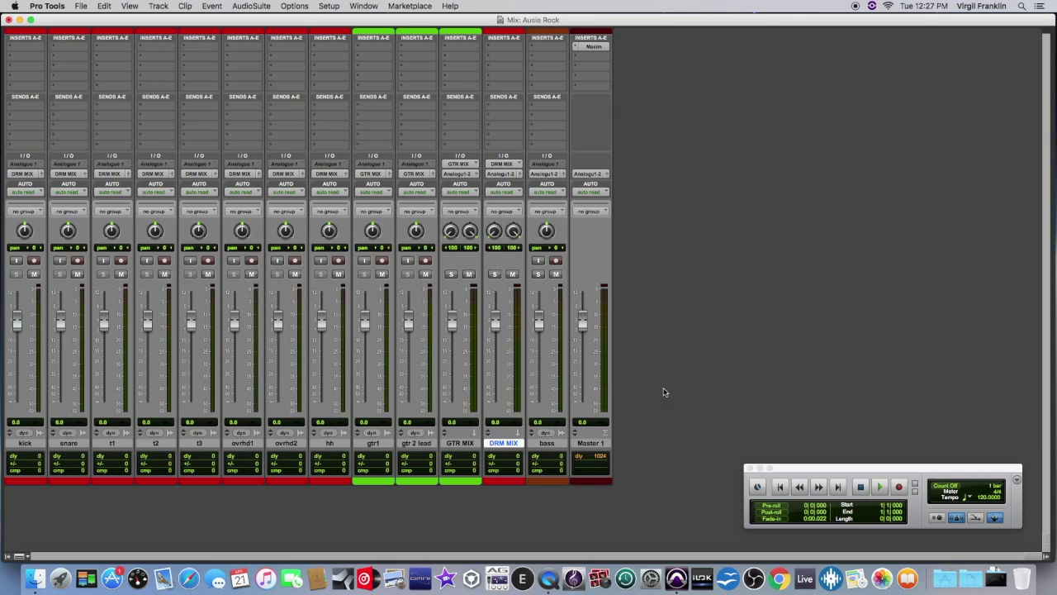
pyautogui.press('super+equal')
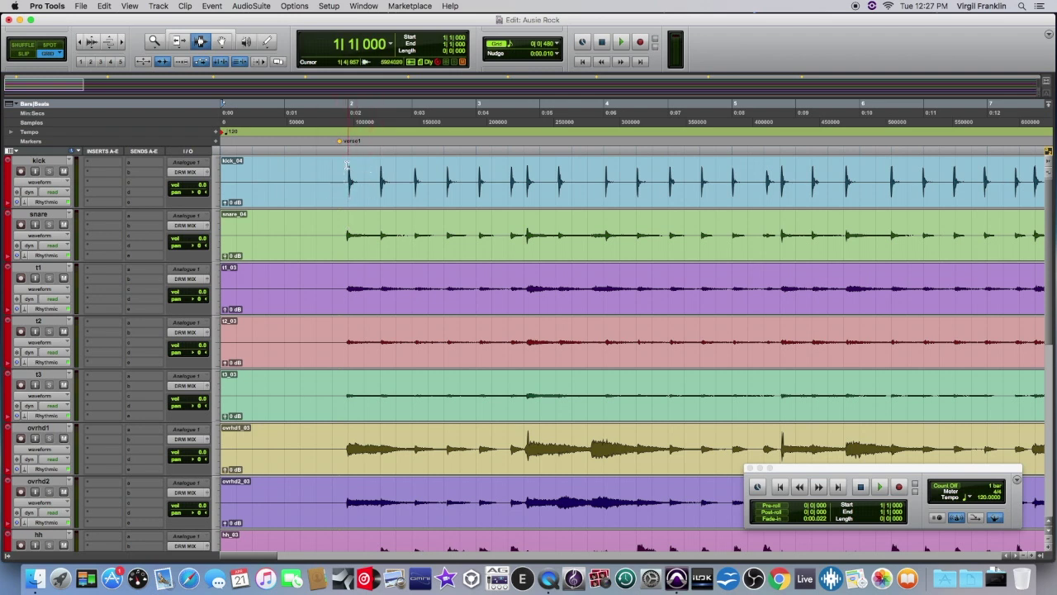
pyautogui.scroll(-3, 420, 369)
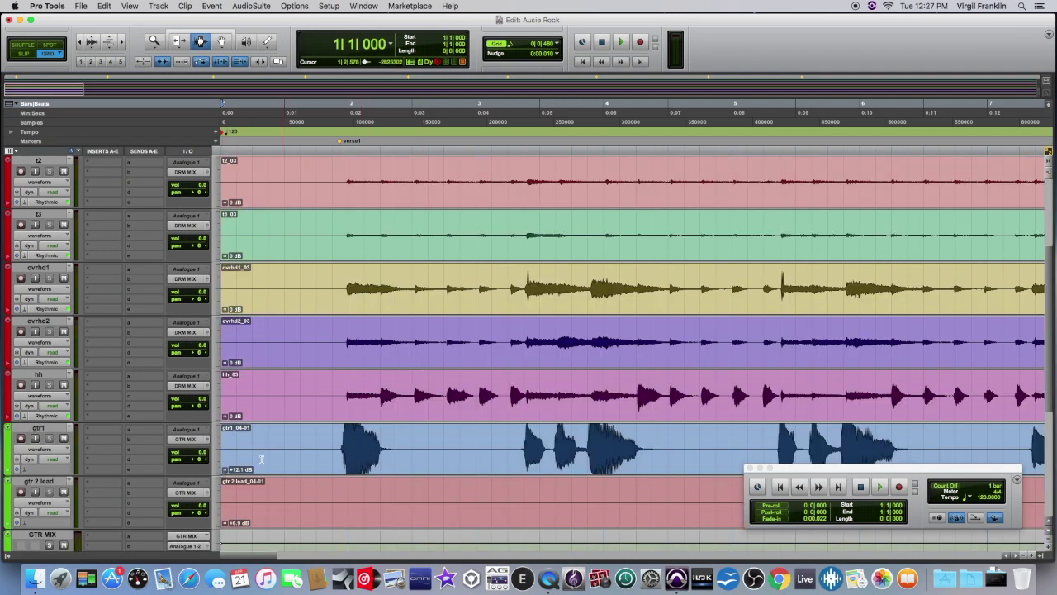
pyautogui.moveTo(224, 469); pyautogui.dragTo(227, 479)
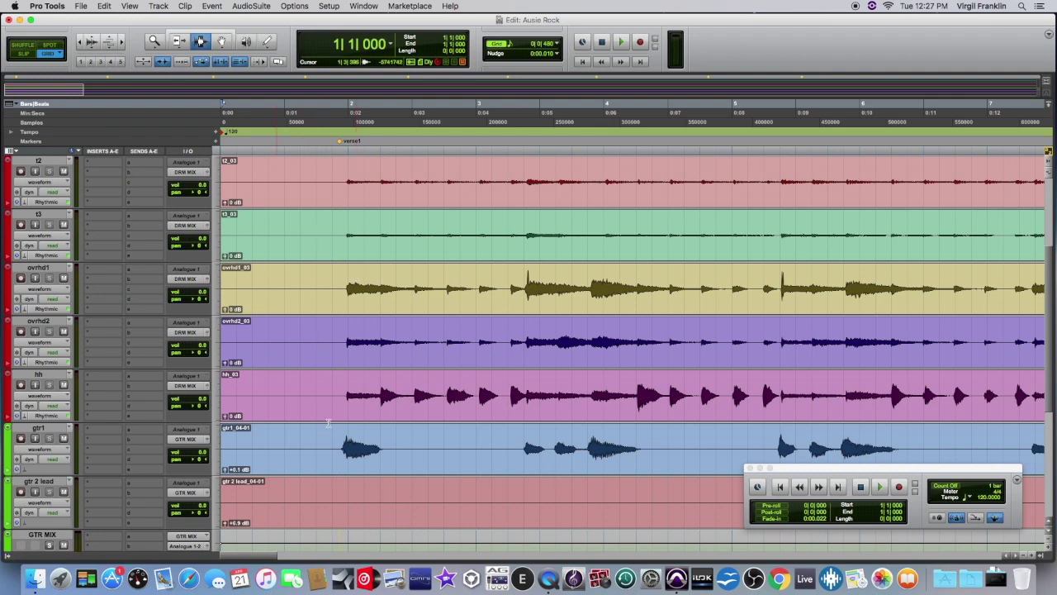
pyautogui.scroll(5, 425, 272)
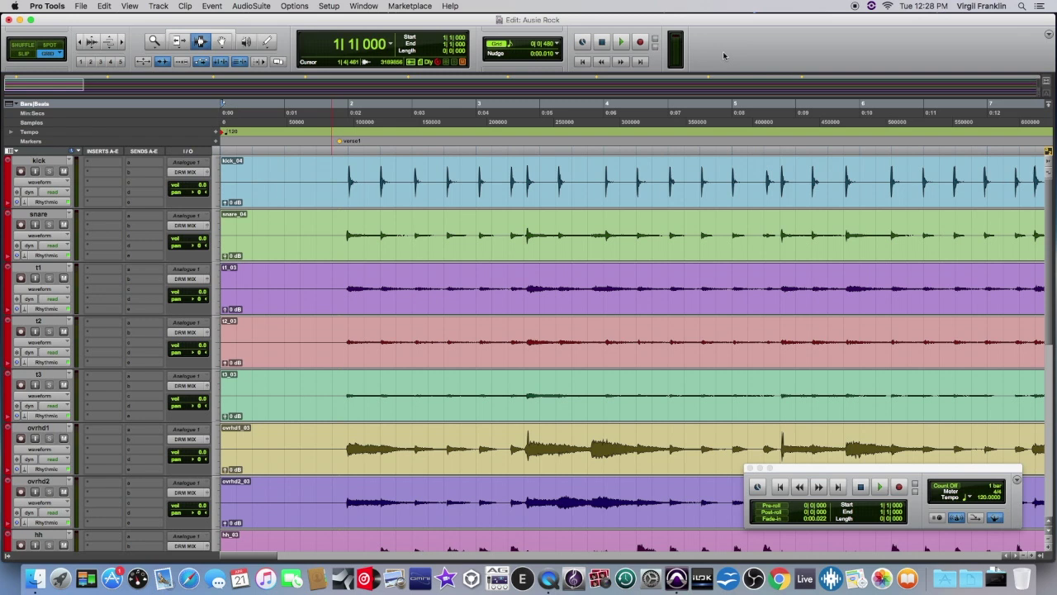
# Zoom the audio waveform height in and out across all tracks to compare the displayed amplitudes
pyautogui.click(91, 43)
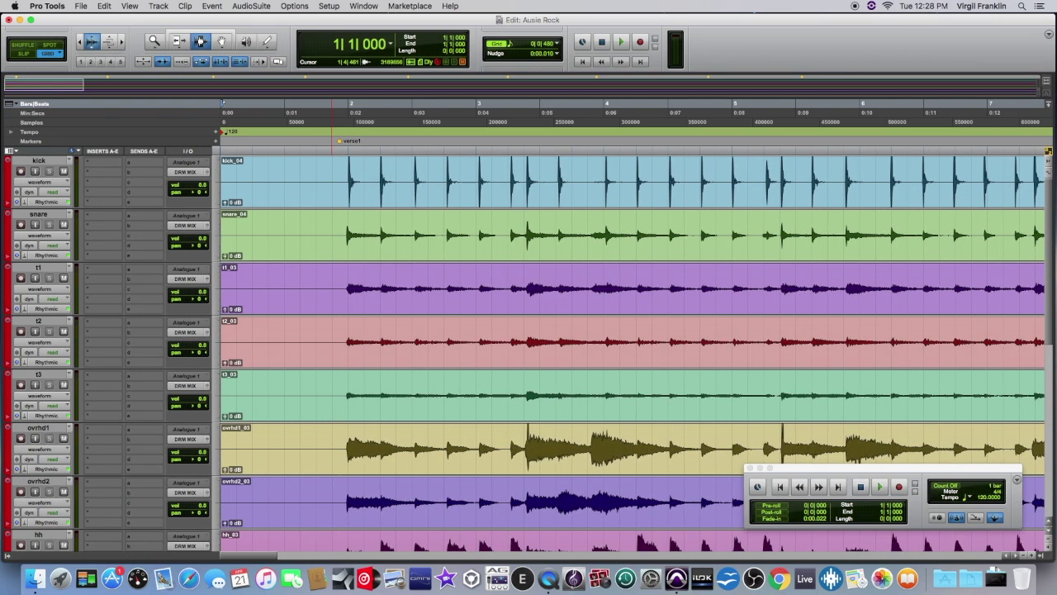
pyautogui.click(91, 43)
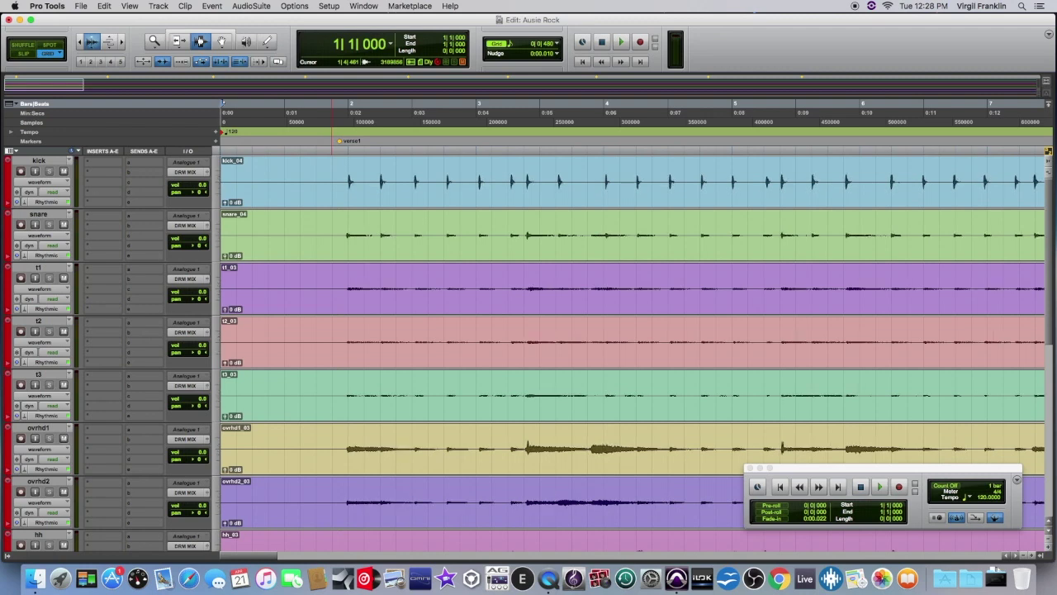
pyautogui.press('alt+super+bracketleft')
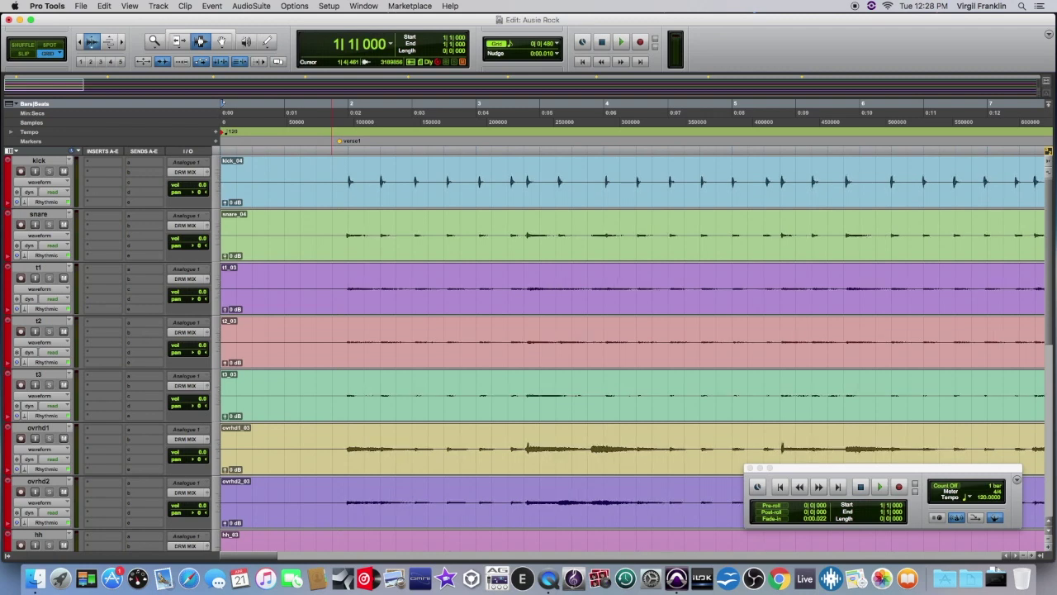
pyautogui.press('alt+super+bracketright')
pyautogui.press('alt+super+bracketright')
pyautogui.press('alt+super+bracketright')
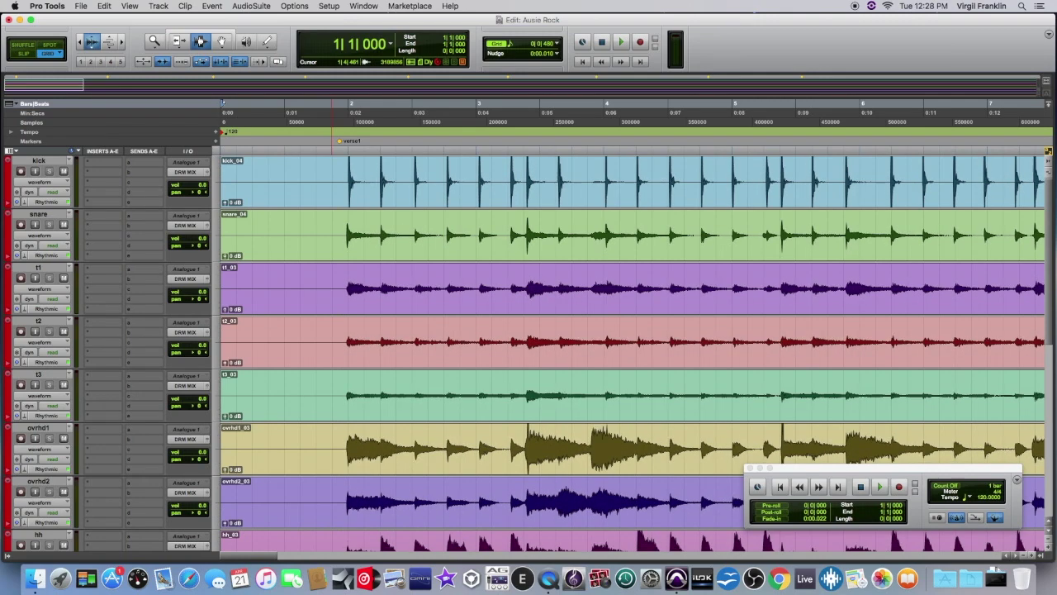
pyautogui.press('alt+super+bracketleft')
pyautogui.press('alt+super+bracketleft')
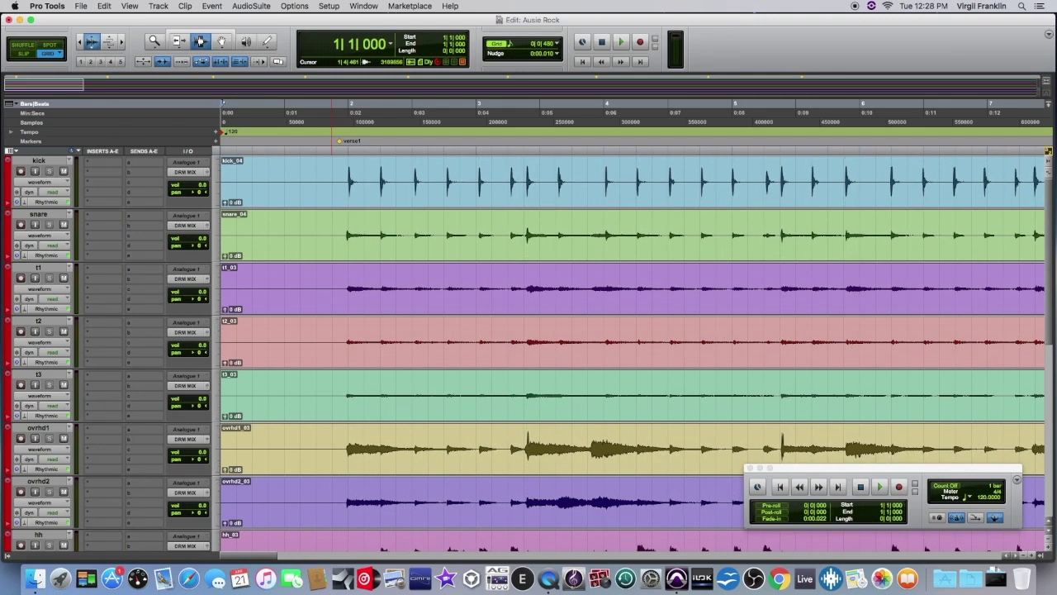
pyautogui.click(93, 45)
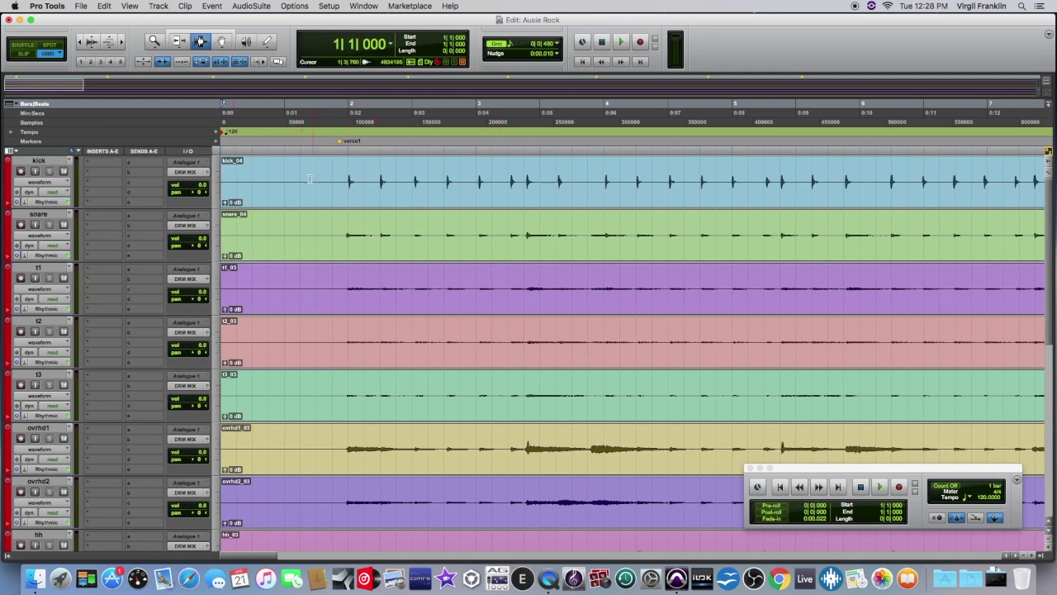
pyautogui.click(93, 40)
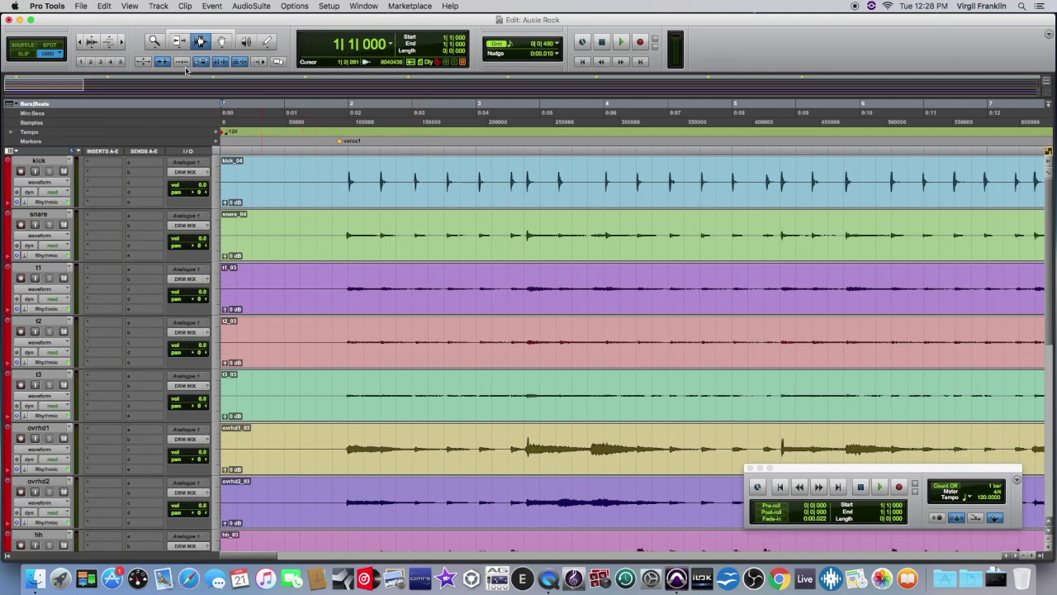
# Zoom the timeline in and out horizontally to view the drum clips at different magnifications
pyautogui.click(122, 43)
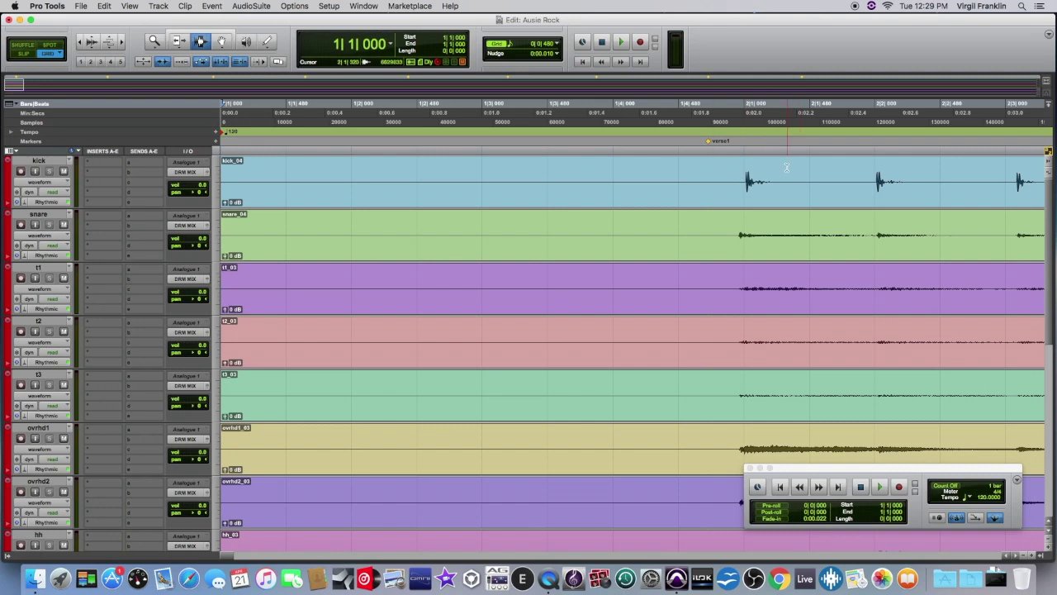
pyautogui.press('super+bracketleft')
pyautogui.press('super+bracketleft')
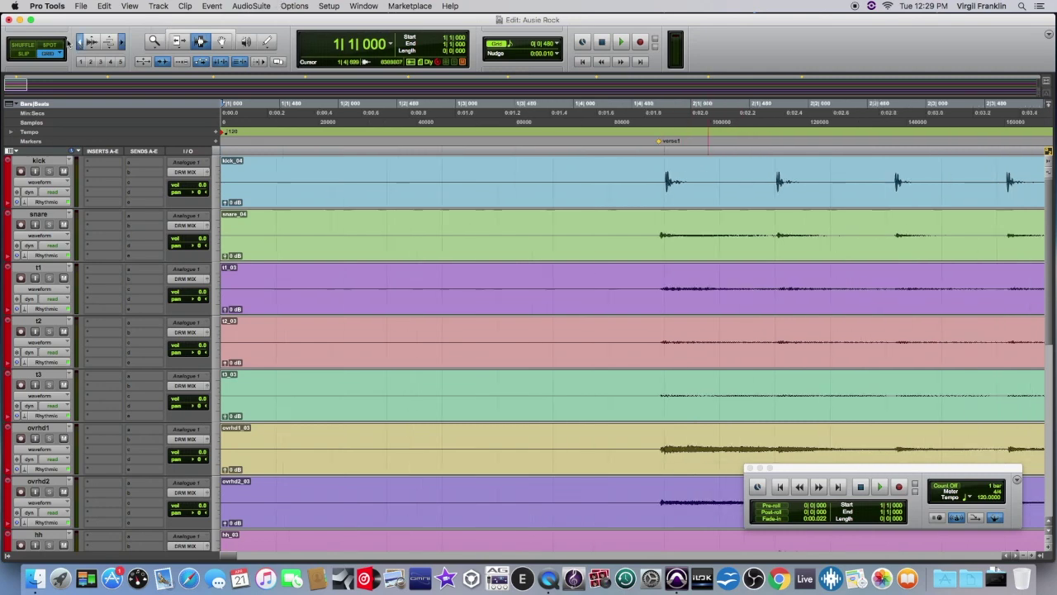
pyautogui.press('super+bracketleft')
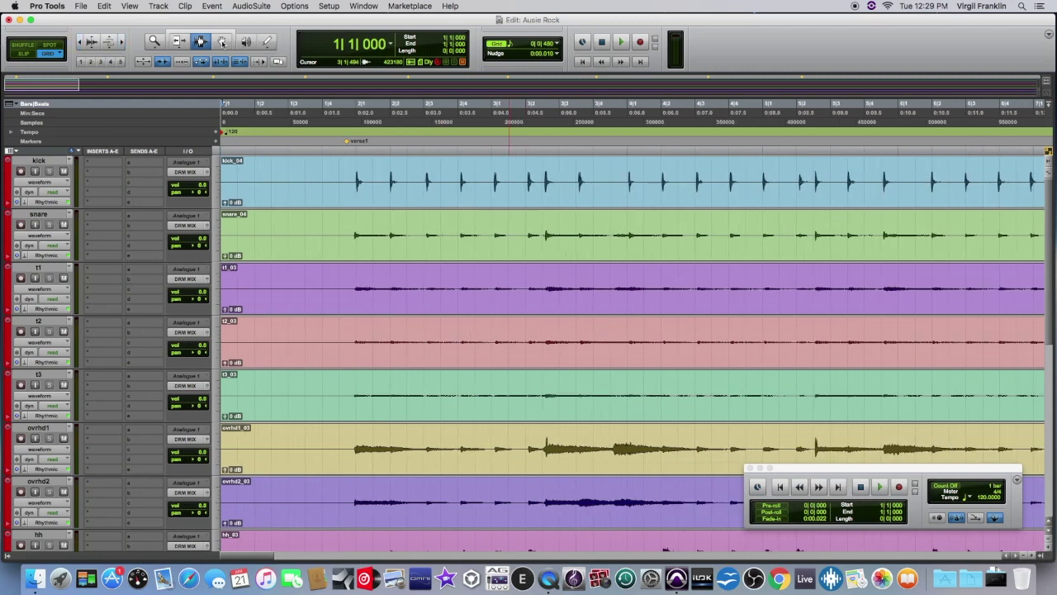
# Recall zoom presets 1 through 5 to compare their timeline magnifications
pyautogui.click(90, 63)
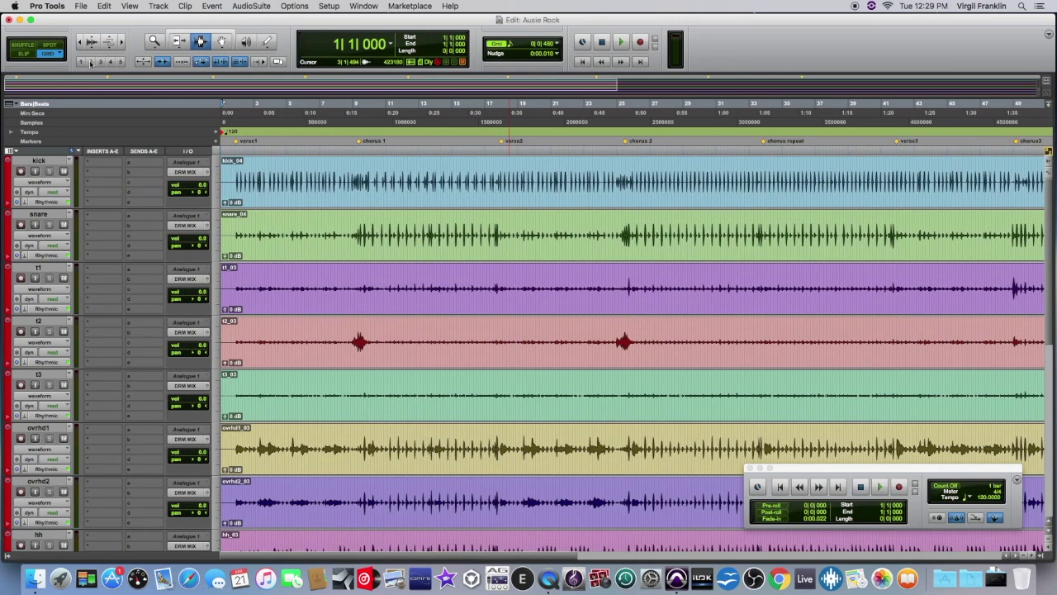
pyautogui.press('super+bracketright')
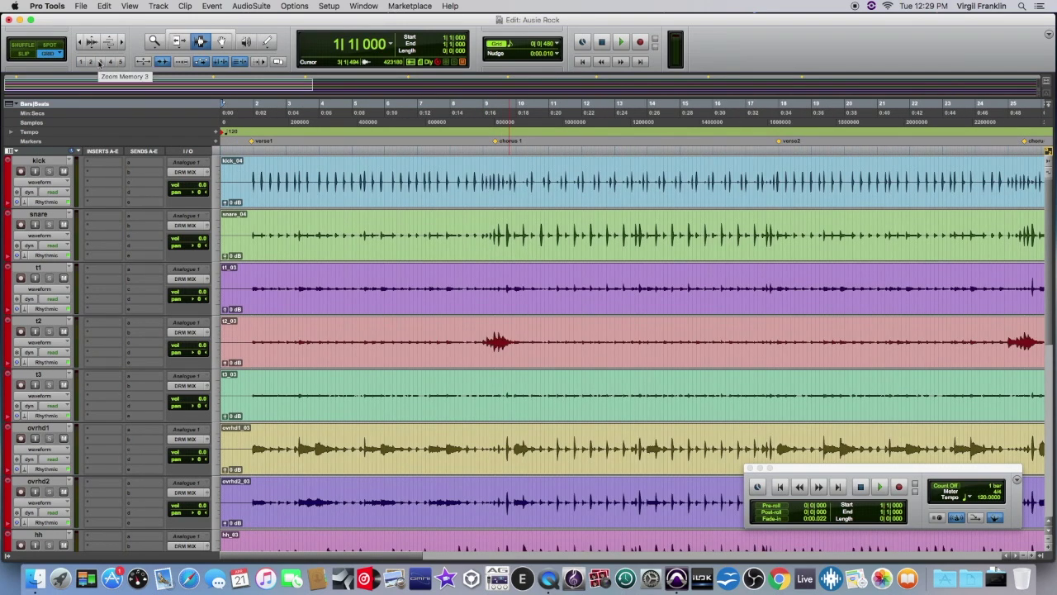
pyautogui.click(99, 63)
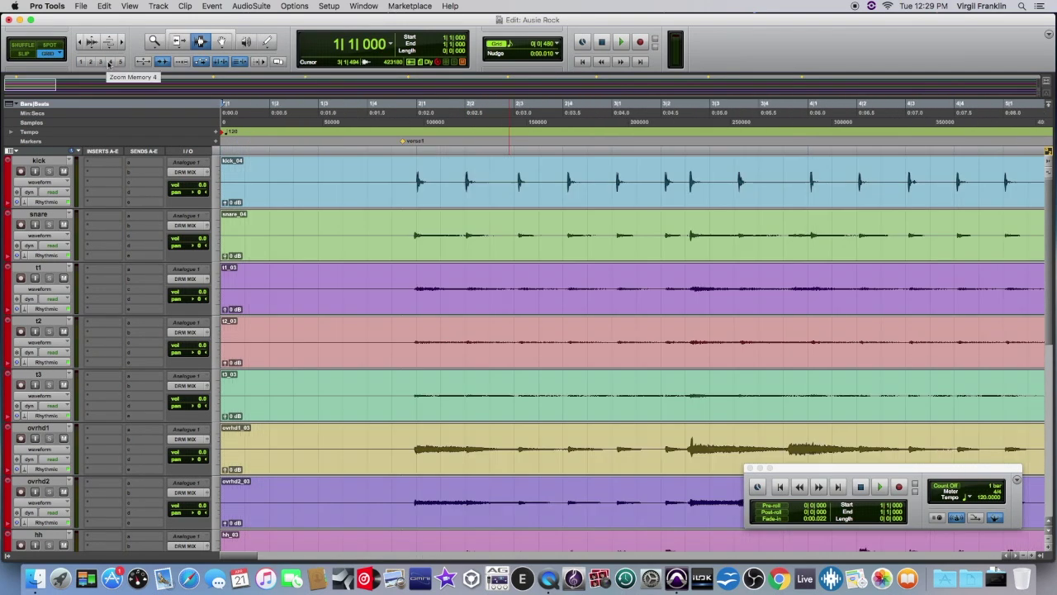
pyautogui.click(121, 63)
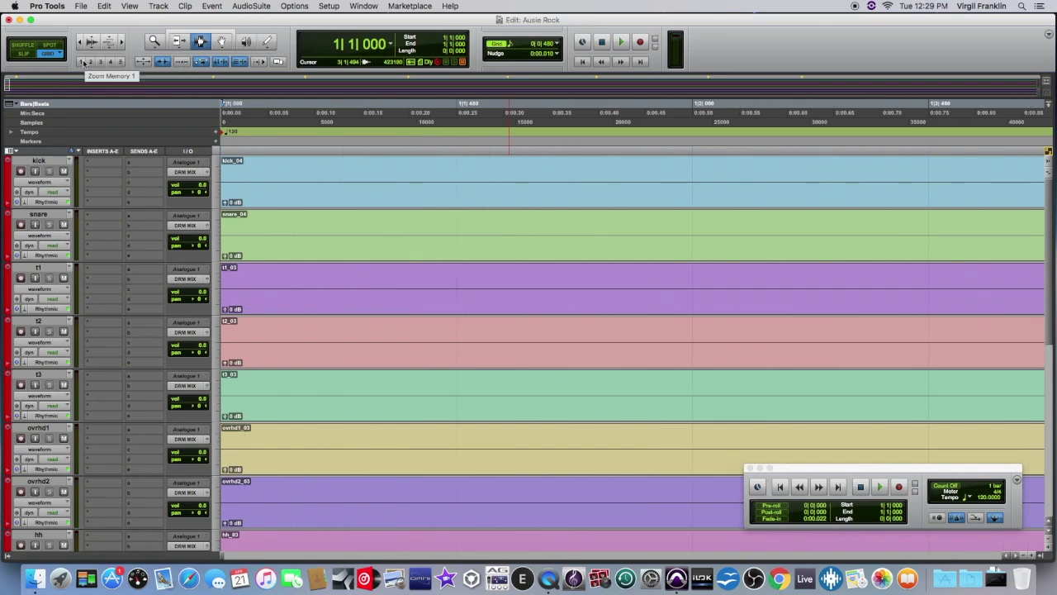
pyautogui.click(83, 63)
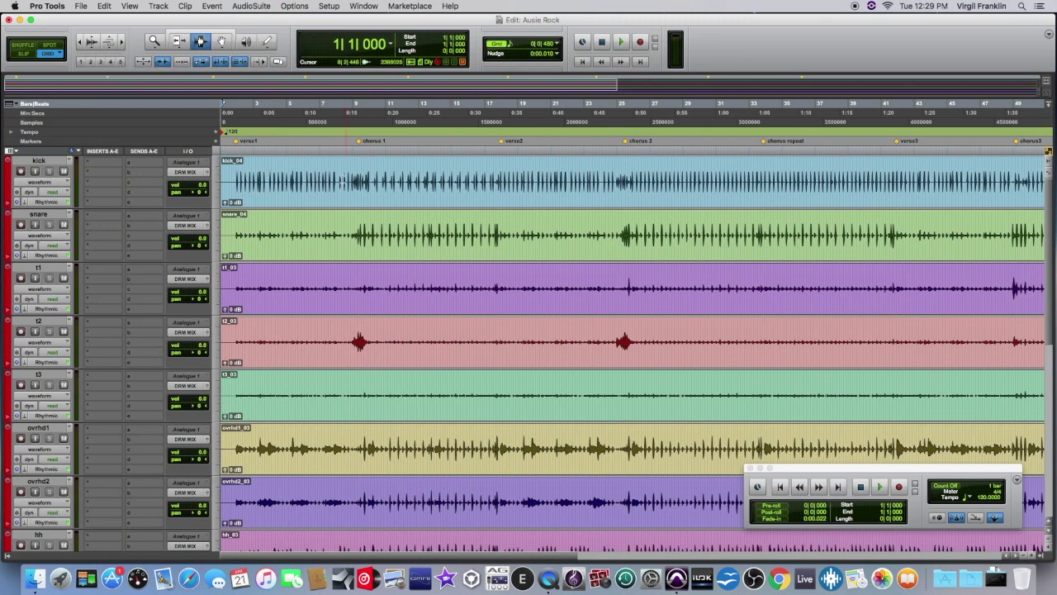
pyautogui.click(99, 62)
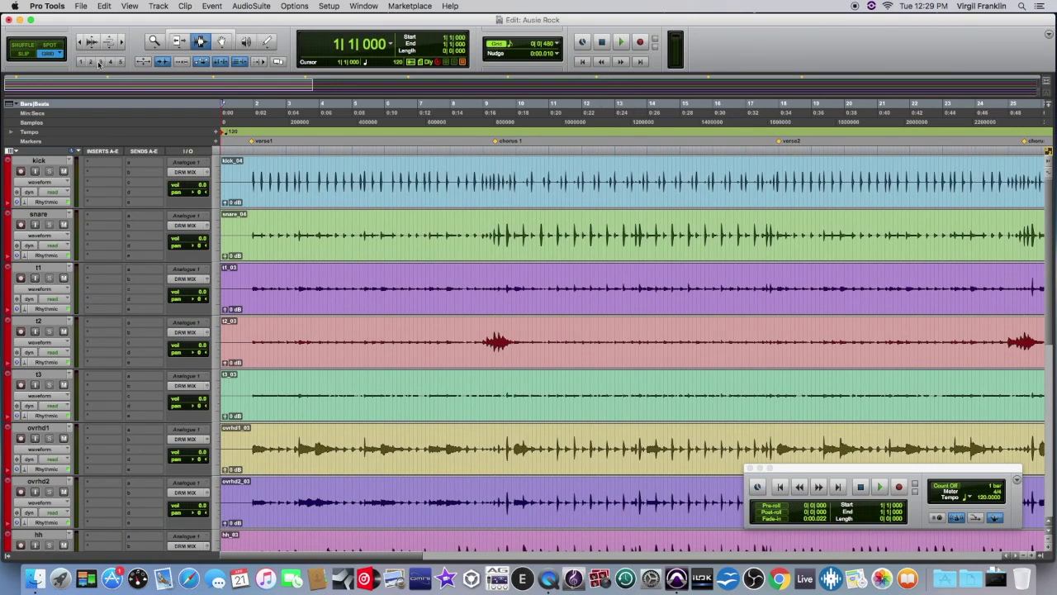
pyautogui.click(109, 63)
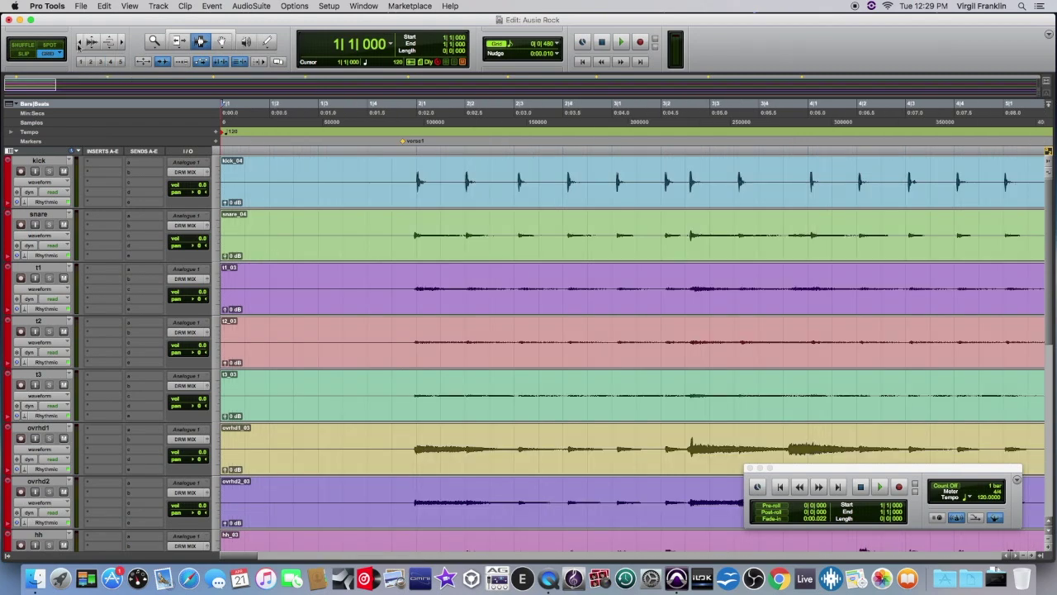
pyautogui.click(80, 63)
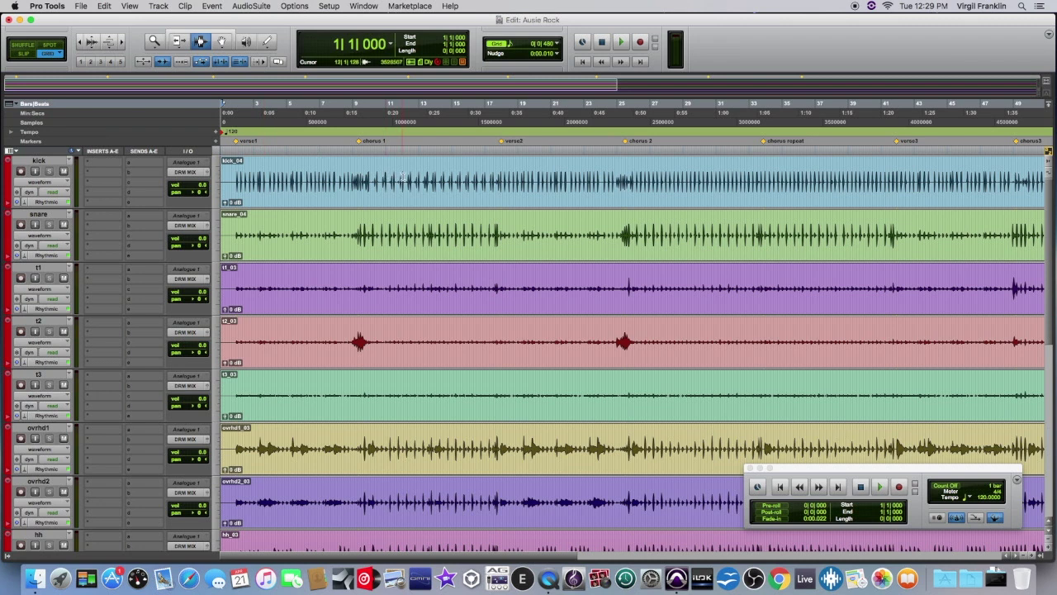
pyautogui.click(110, 63)
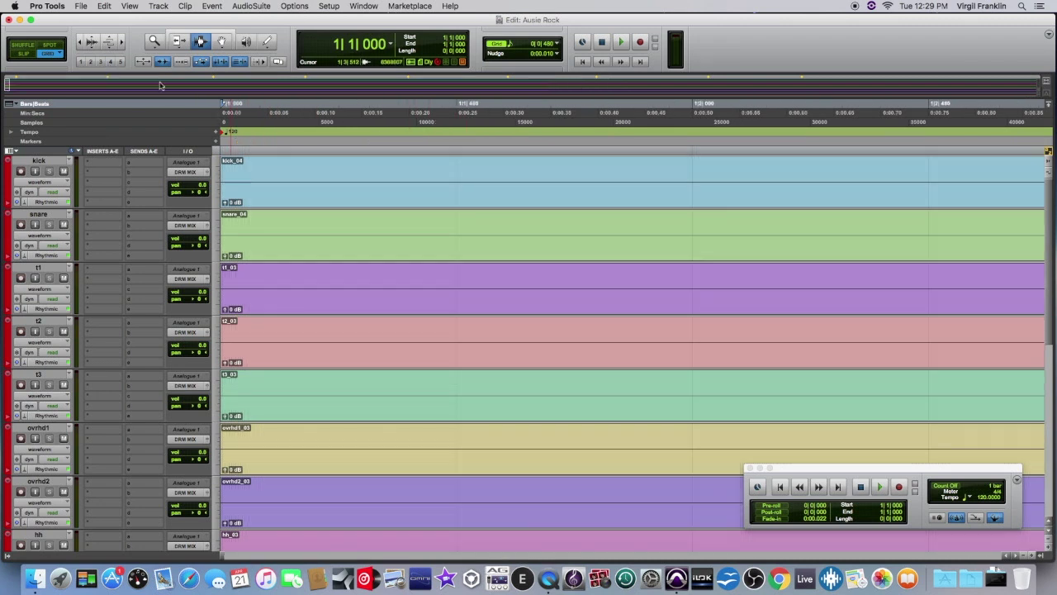
# Zoom the timeline out to about five bars and store that view as zoom preset 5
pyautogui.click(90, 41)
pyautogui.press('super+bracketleft')
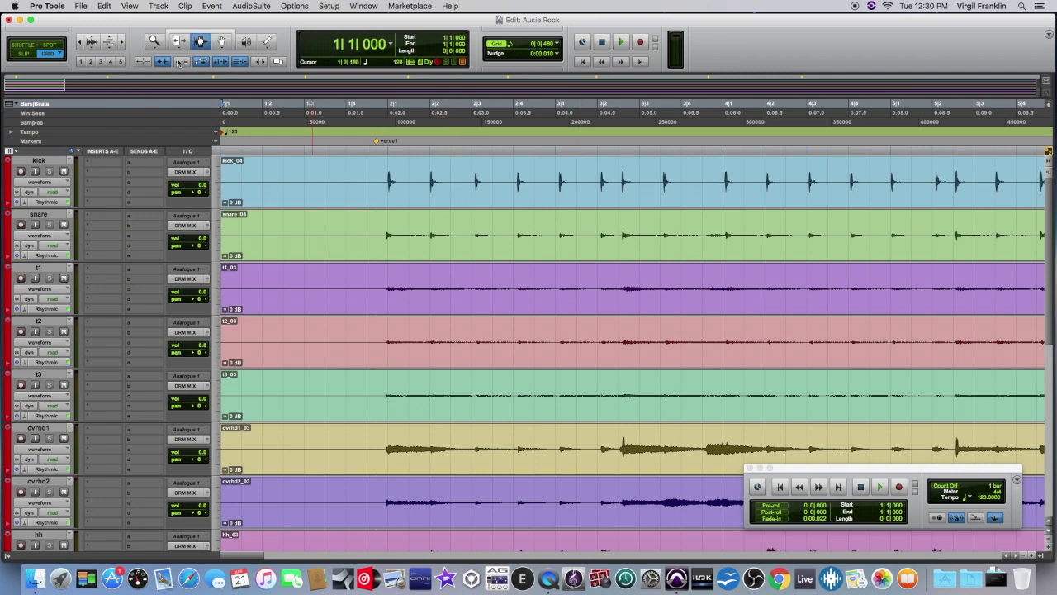
pyautogui.click(110, 64)
pyautogui.click(110, 63)
pyautogui.click(130, 85)
# Check the stored zooms by recalling presets 4 and 5, and return to the preset 1 overview
pyautogui.click(101, 63)
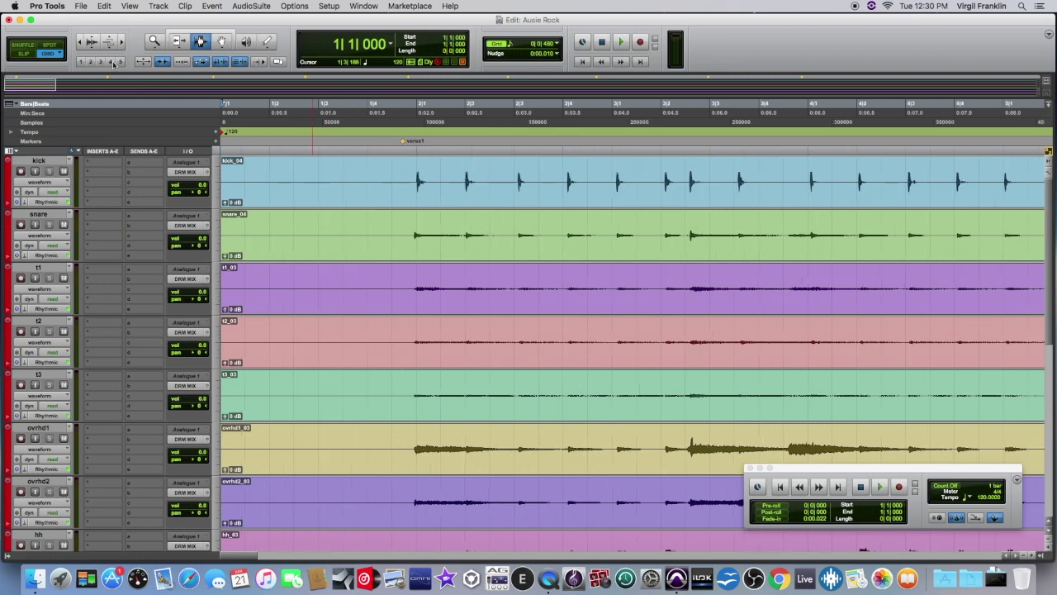
pyautogui.click(114, 63)
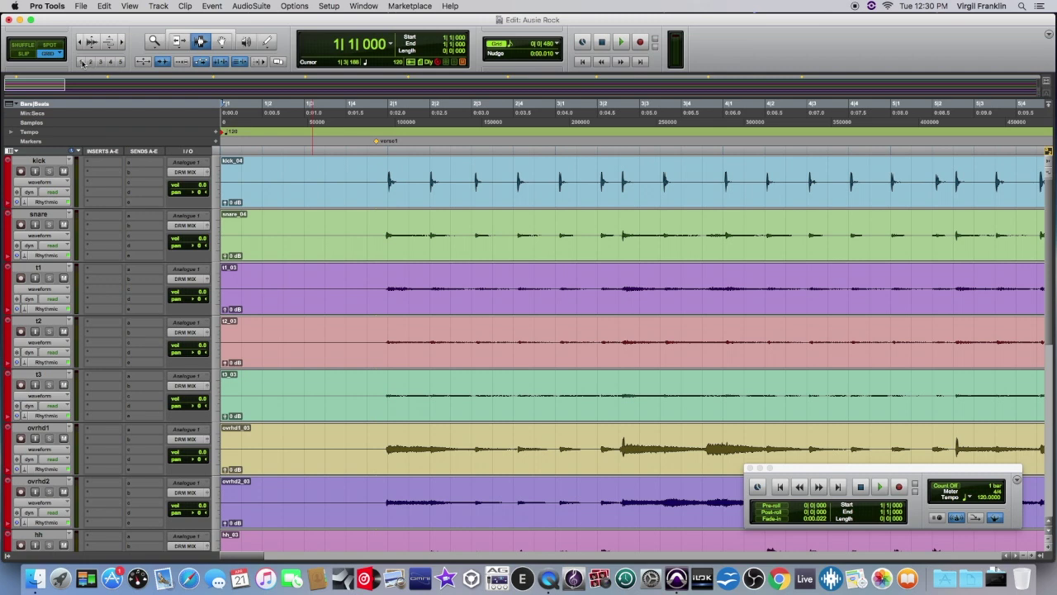
pyautogui.click(83, 63)
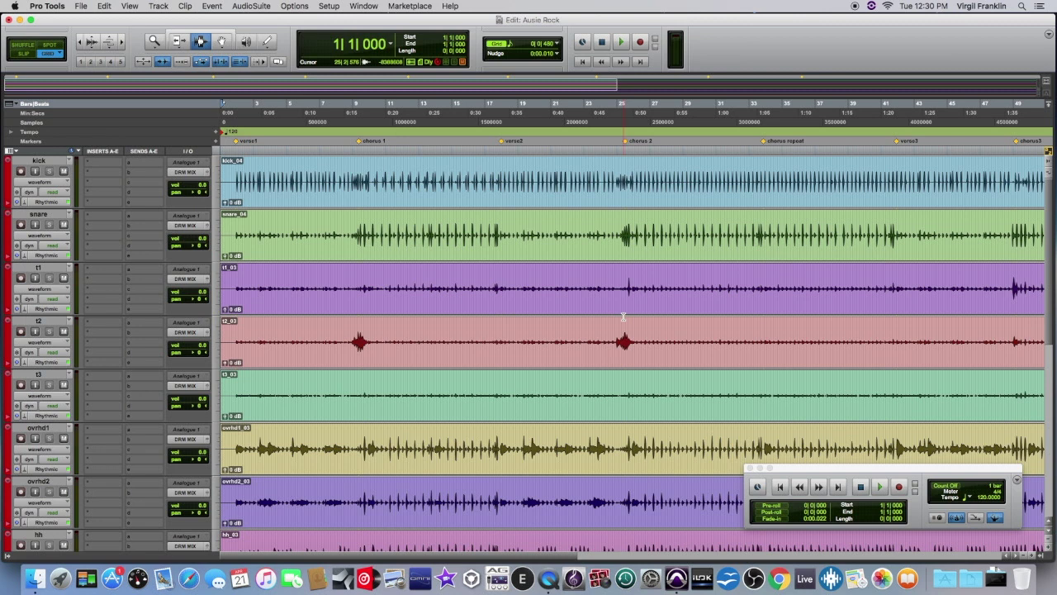
# Solo the DRM MIX track in the Mix window and audition it from the session start
pyautogui.press('super+equal')
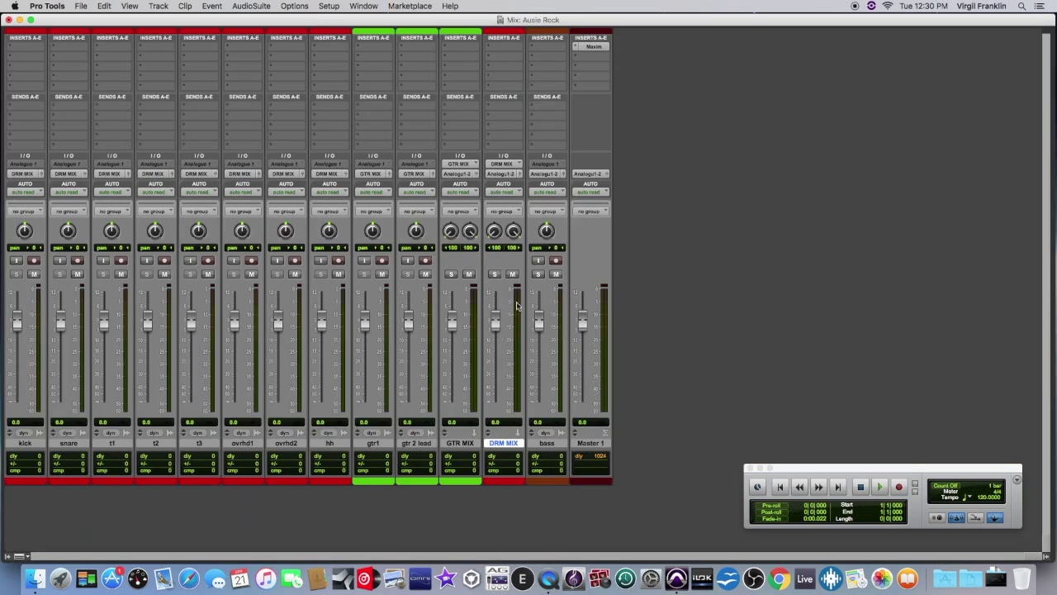
pyautogui.click(495, 275)
pyautogui.click(780, 483)
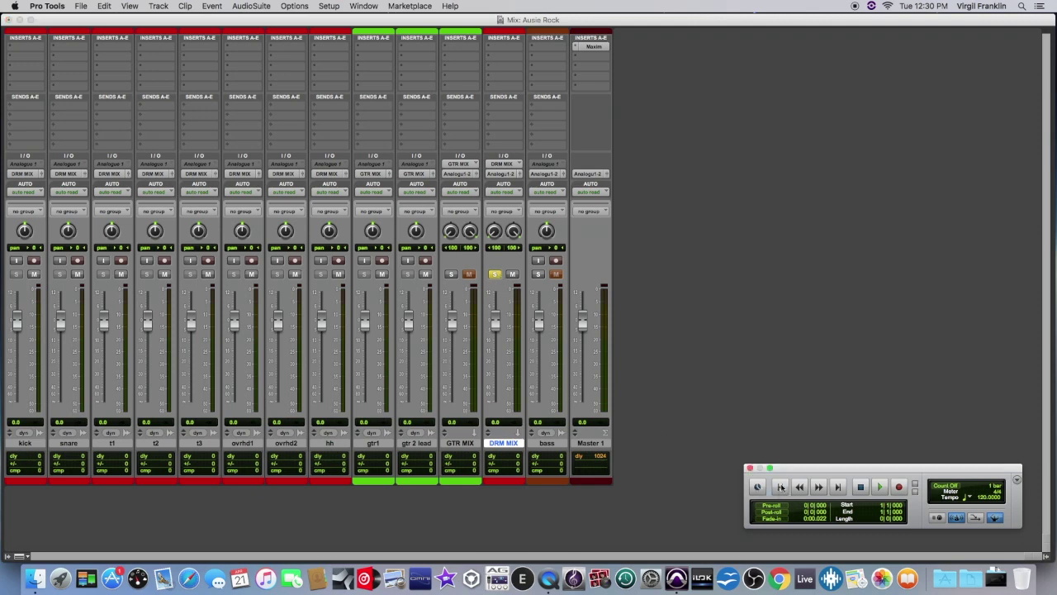
pyautogui.click(880, 488)
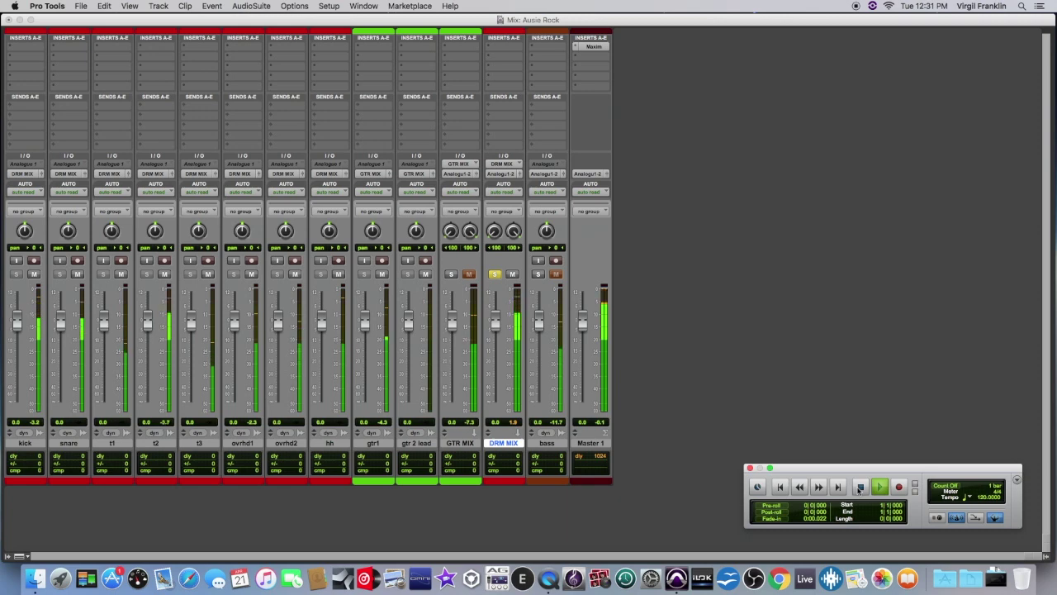
pyautogui.click(859, 487)
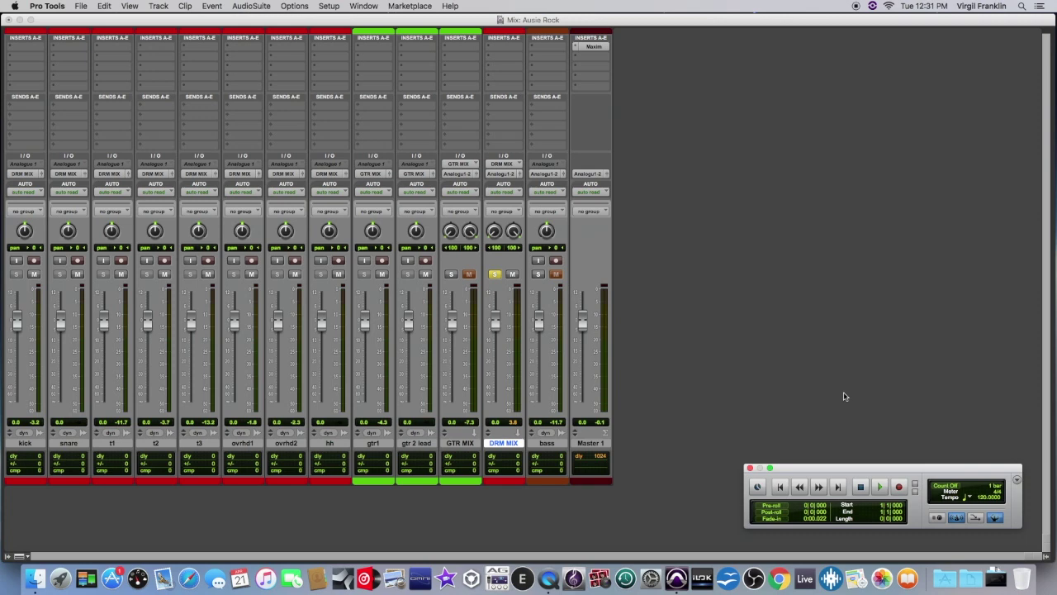
# Unsolo the DRM MIX track and play the full mix from the session start
pyautogui.click(495, 274)
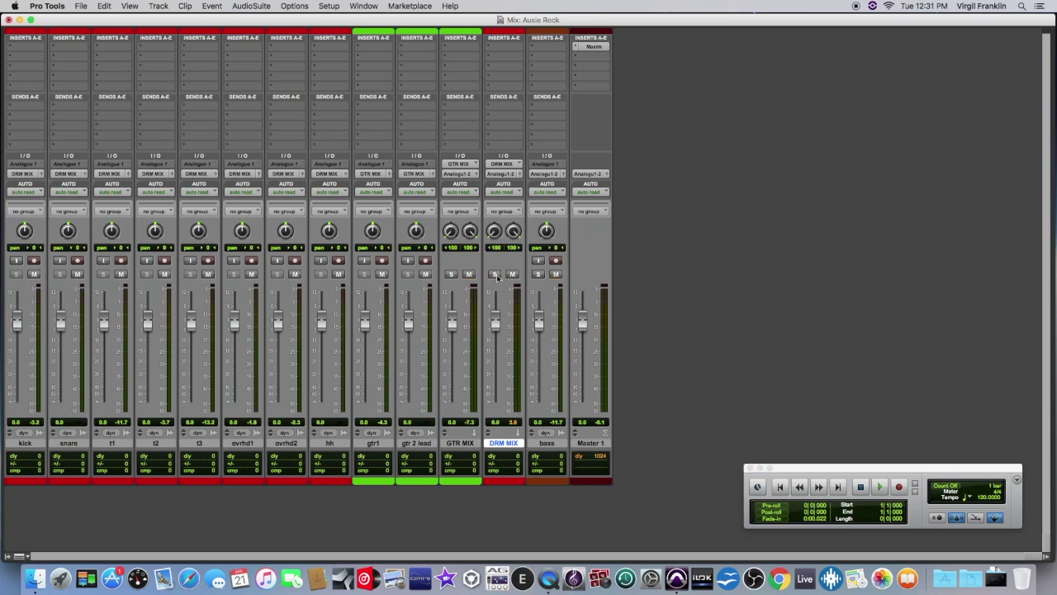
pyautogui.click(786, 487)
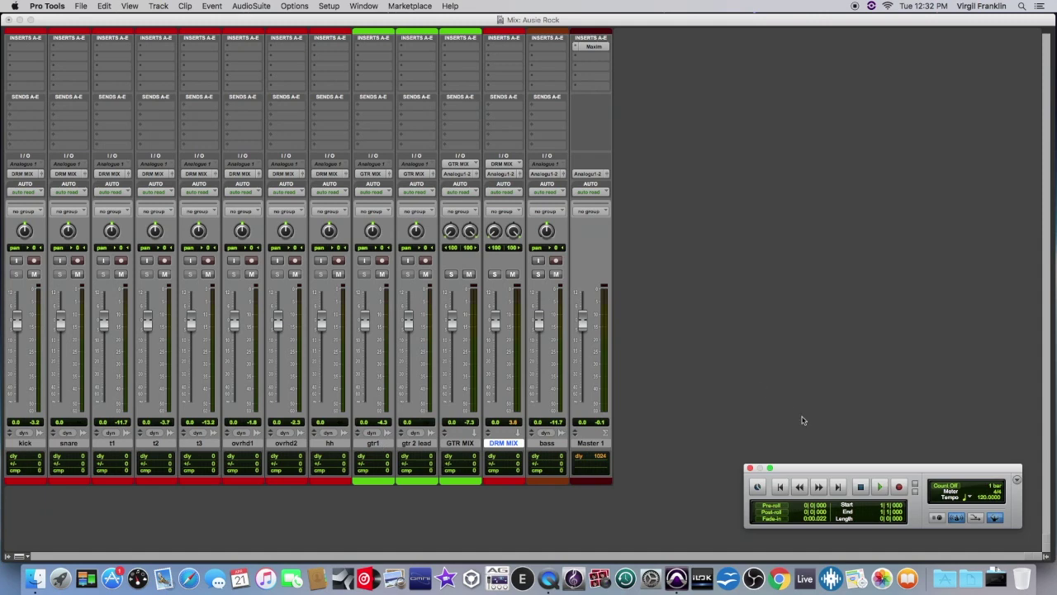
pyautogui.click(881, 488)
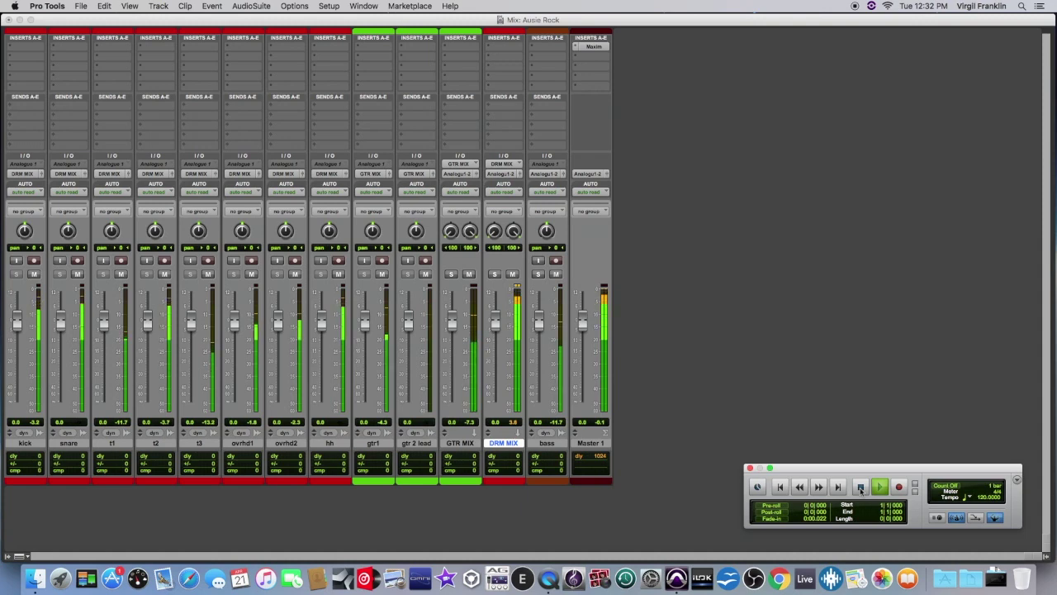
# Stop playback and prepare a drum audition from the session start, with DRM MIX soloed and the kick track selected
pyautogui.click(861, 489)
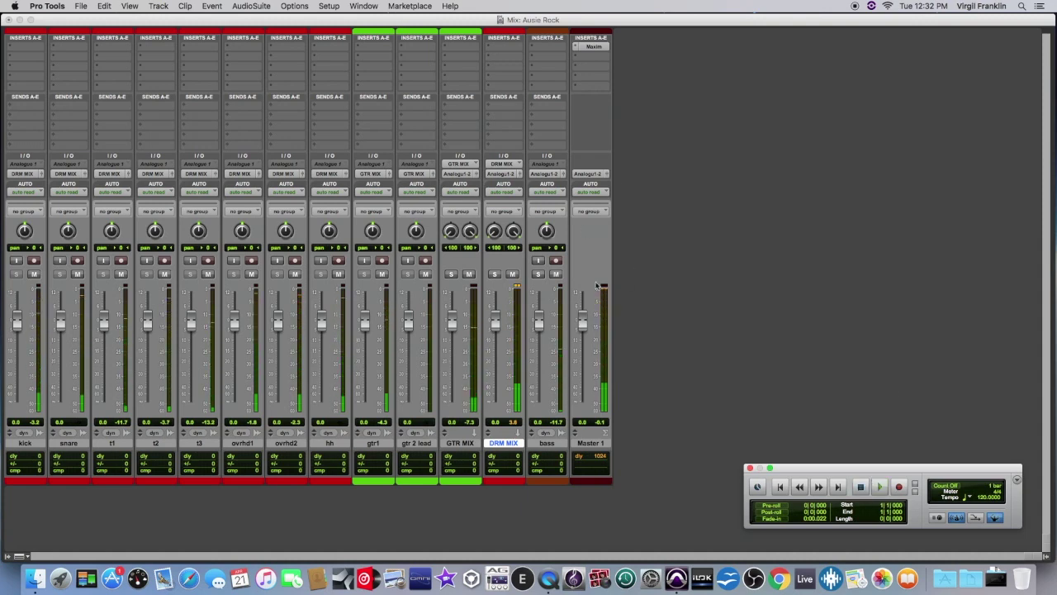
pyautogui.click(494, 274)
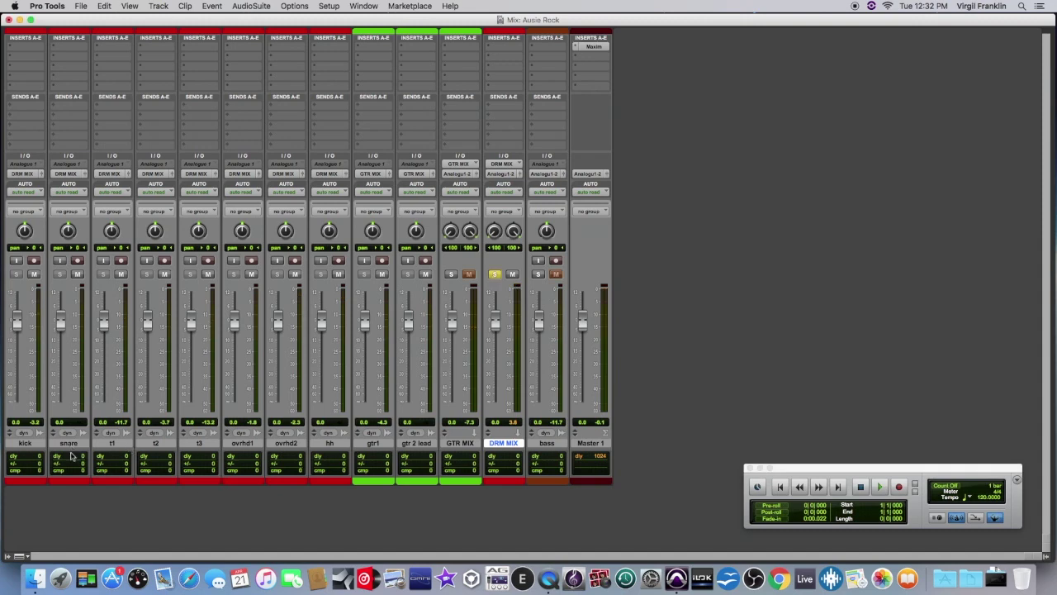
pyautogui.click(29, 445)
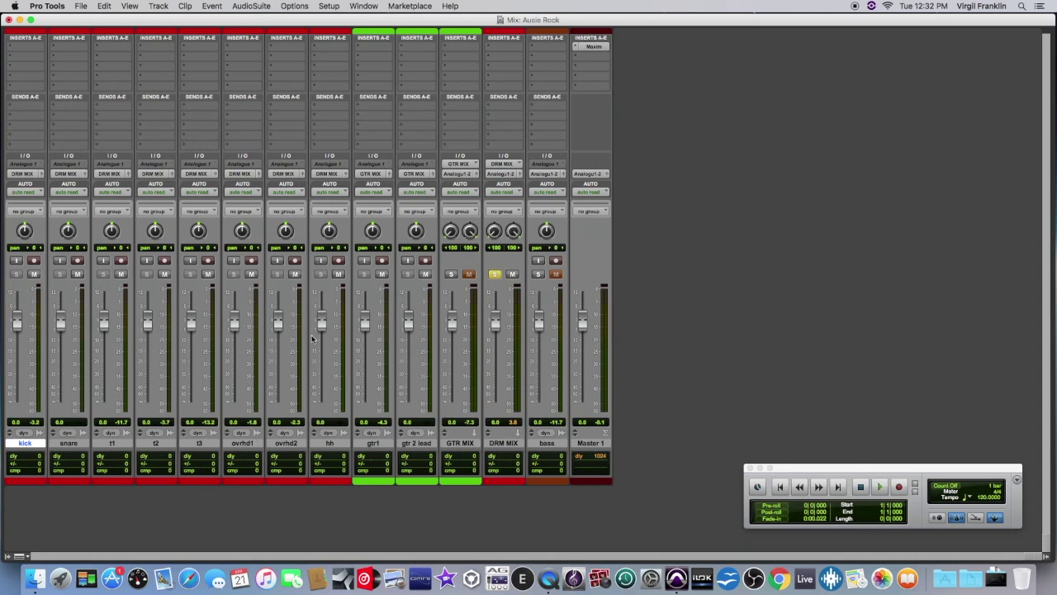
pyautogui.click(782, 487)
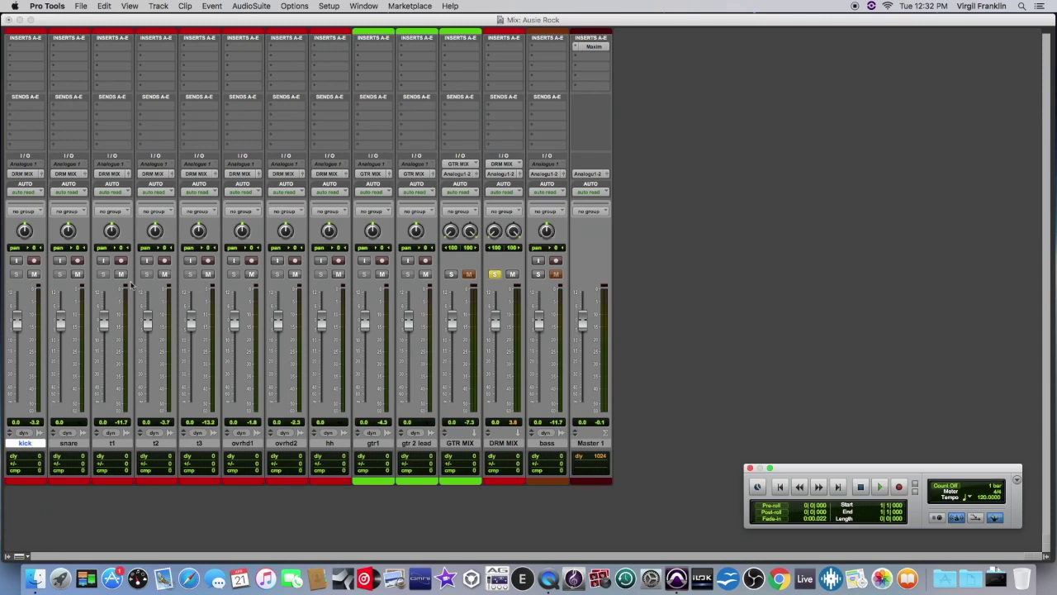
# Mute the snare, t1, t2, t3, ovrhd1, ovrhd2 and hh tracks and audition the kick on its own
pyautogui.click(77, 274)
pyautogui.click(120, 274)
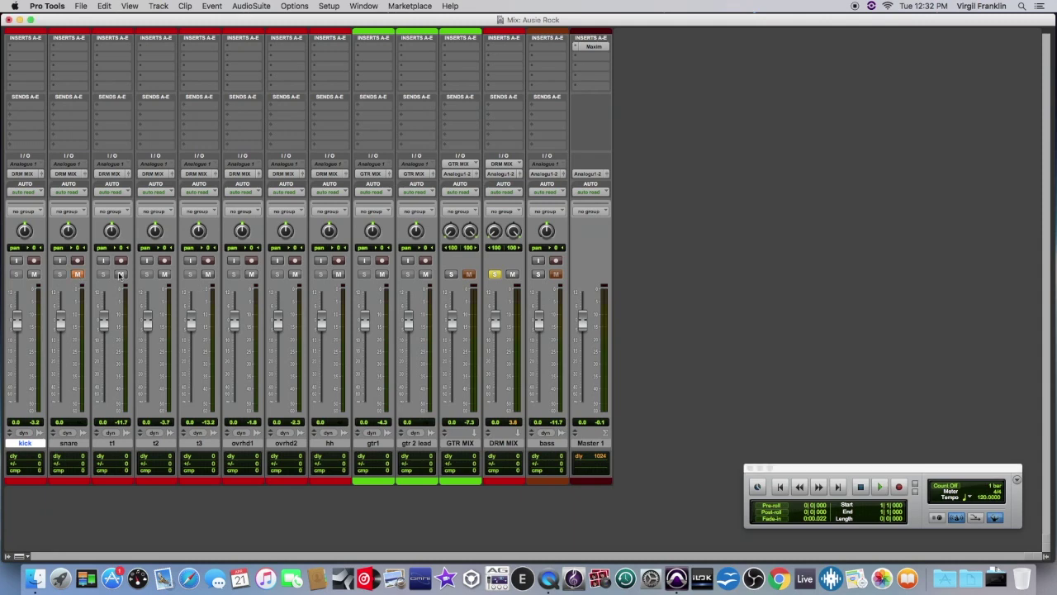
pyautogui.click(208, 274)
pyautogui.click(295, 274)
pyautogui.click(337, 274)
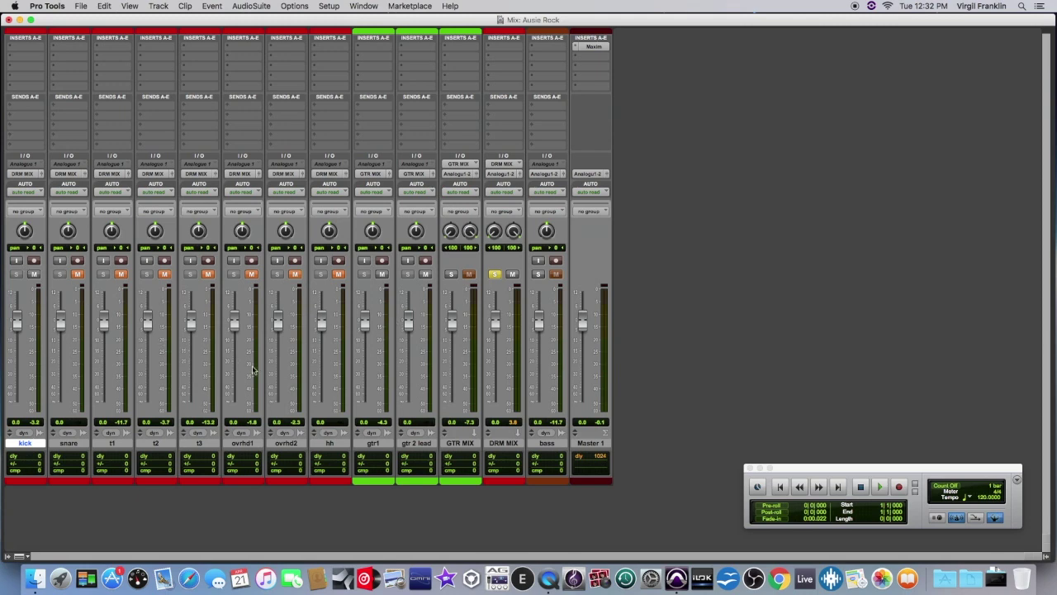
pyautogui.press('space')
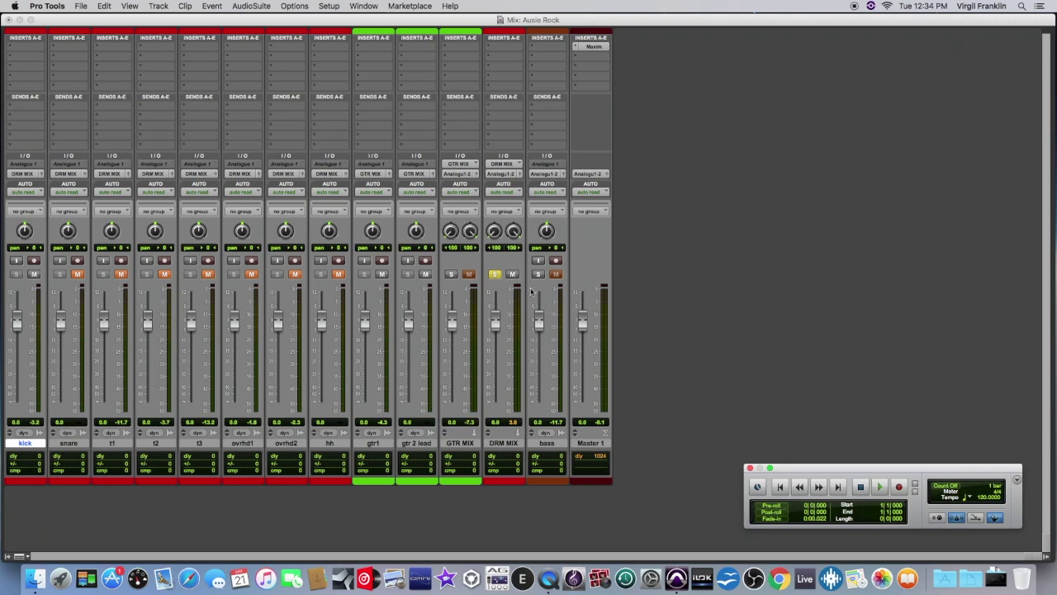
# Solo the bass together with DRM MIX and audition the kick and bass from the session start
pyautogui.click(537, 275)
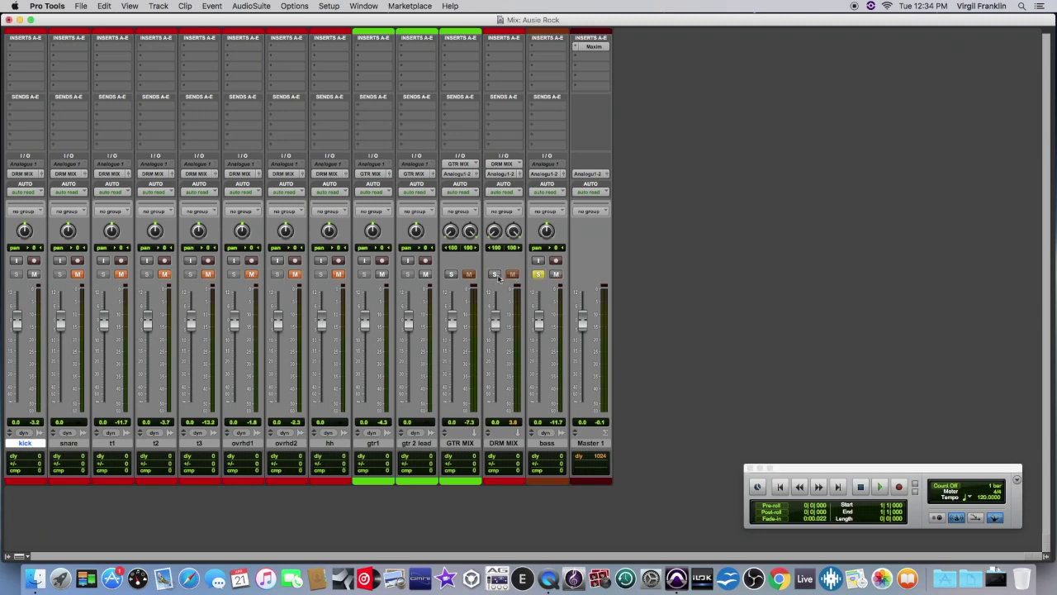
pyautogui.click(496, 275)
pyautogui.click(787, 493)
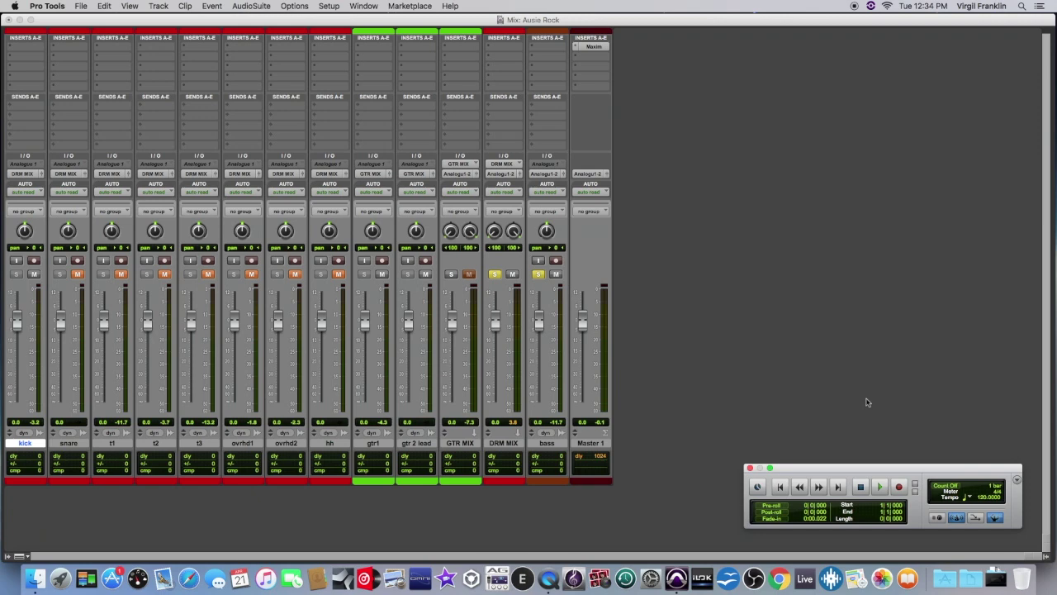
pyautogui.click(881, 487)
pyautogui.click(881, 490)
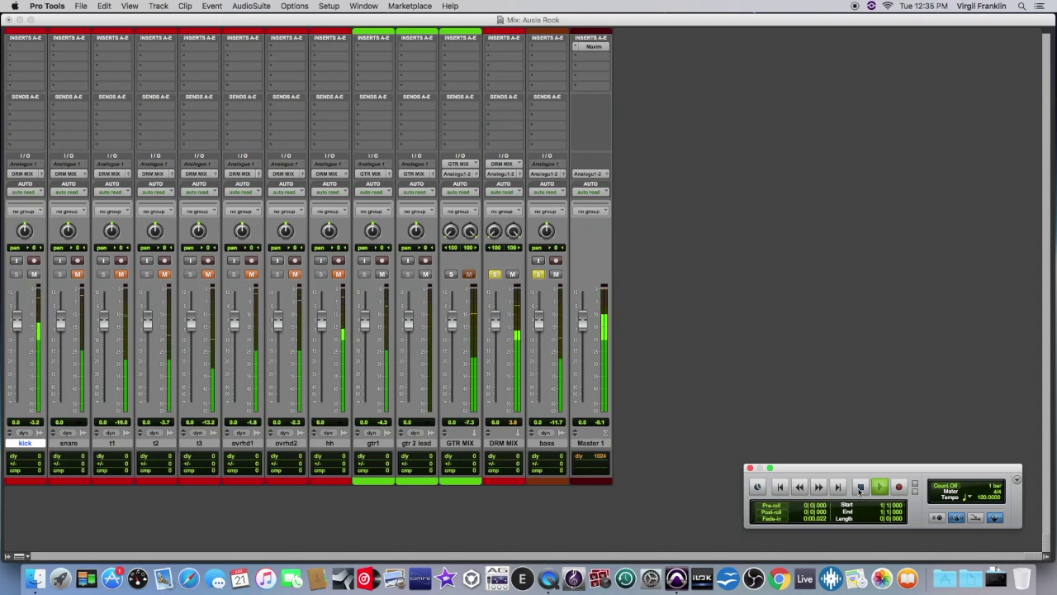
pyautogui.click(860, 487)
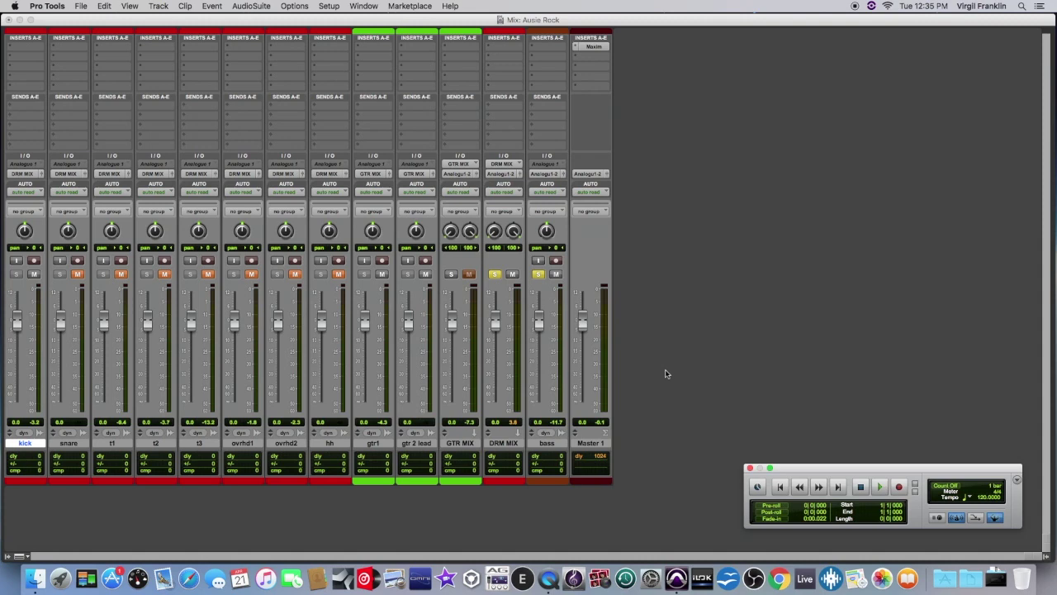
# Unsolo the bass and unmute the snare, t1, t2 and t3 tracks
pyautogui.click(538, 274)
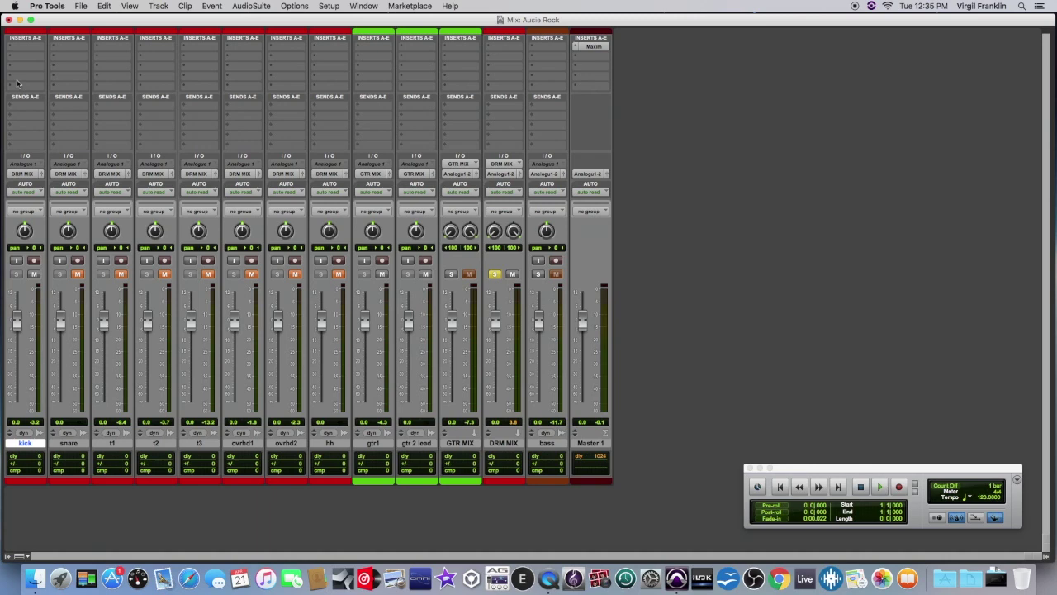
pyautogui.click(77, 274)
pyautogui.click(120, 274)
pyautogui.click(163, 274)
pyautogui.click(208, 274)
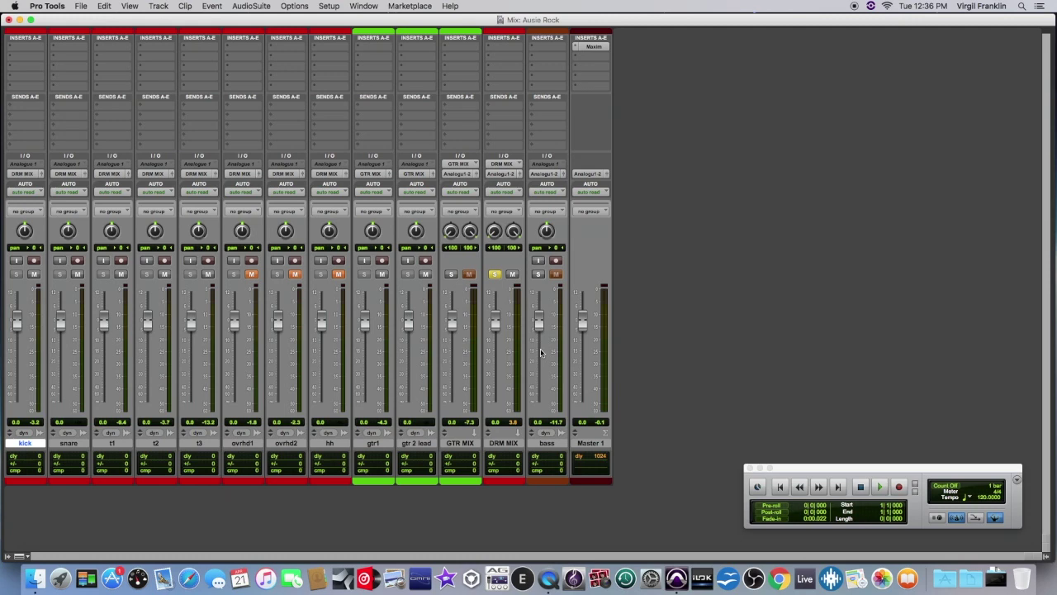
# Add a send from the kick, snare, t1, t2 and t3 tracks to a new stereo aux input named DRM CMP
pyautogui.keyDown('shift'); pyautogui.click(199, 443); pyautogui.keyUp('shift')
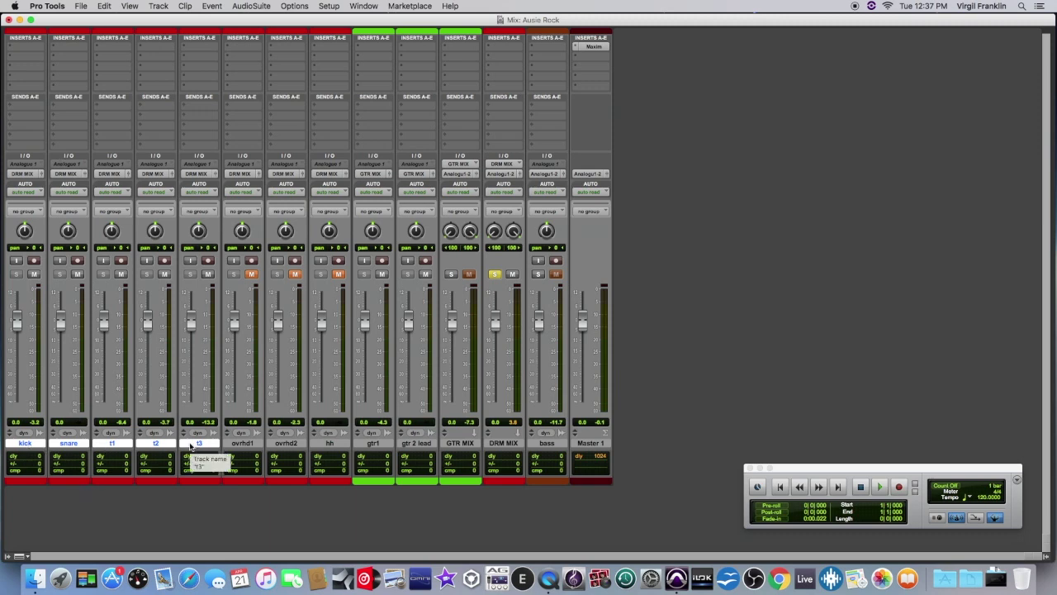
pyautogui.click(24, 109)
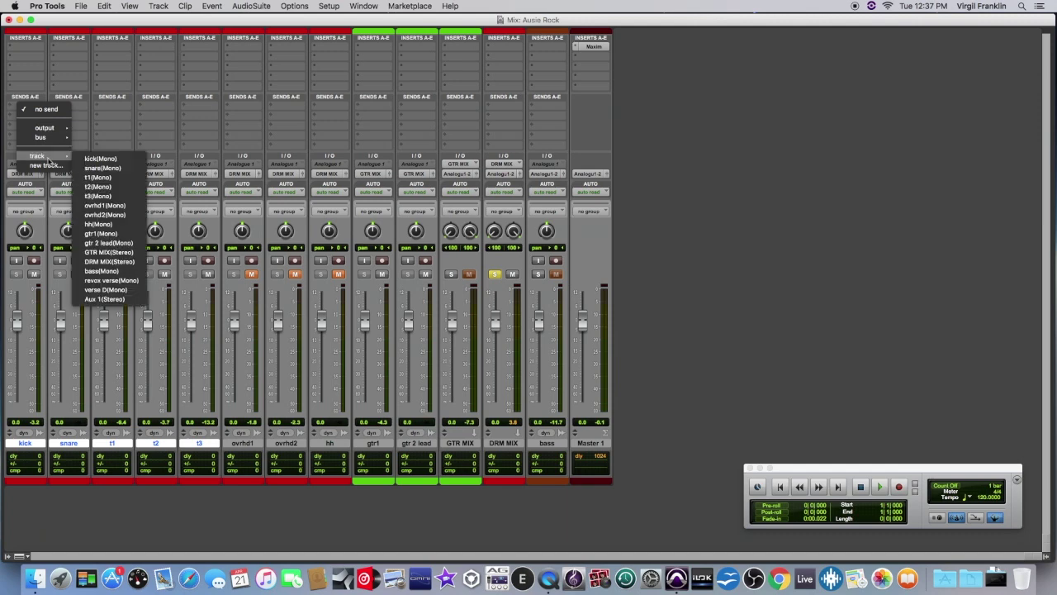
pyautogui.click(45, 165)
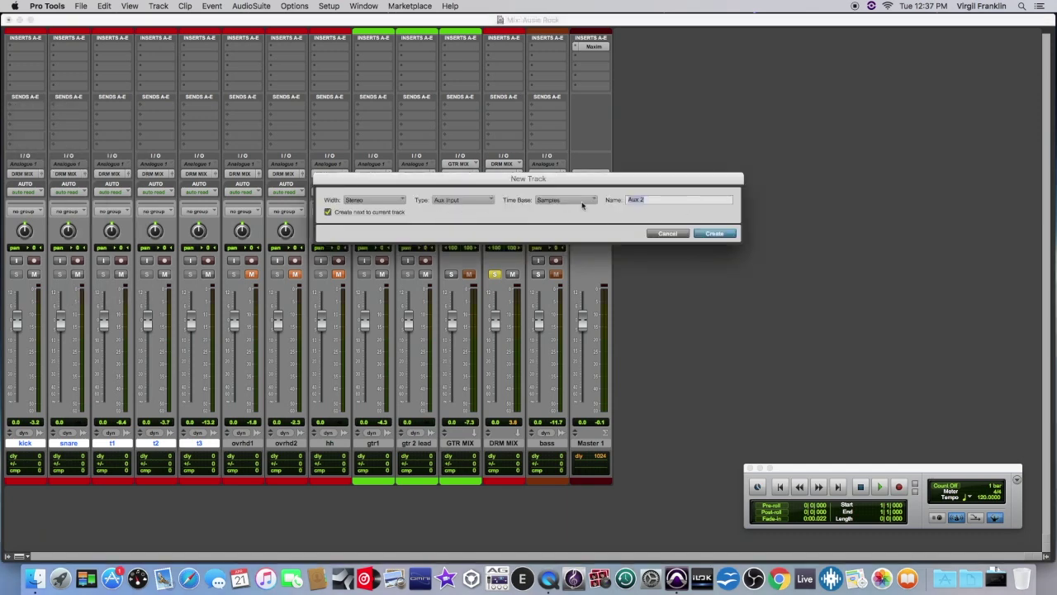
pyautogui.write('D')
pyautogui.press('Return')
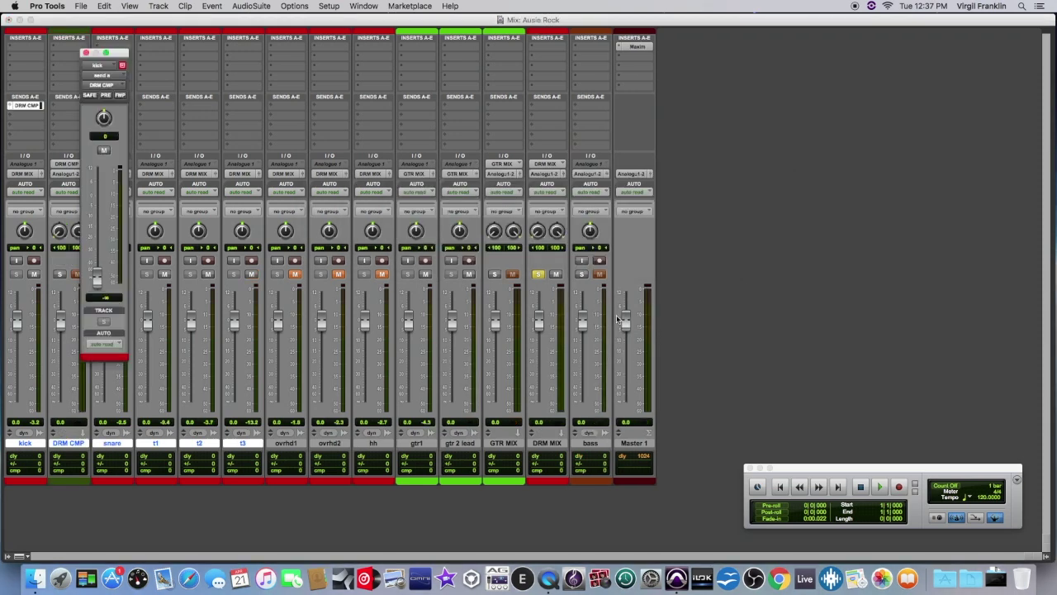
pyautogui.click(87, 53)
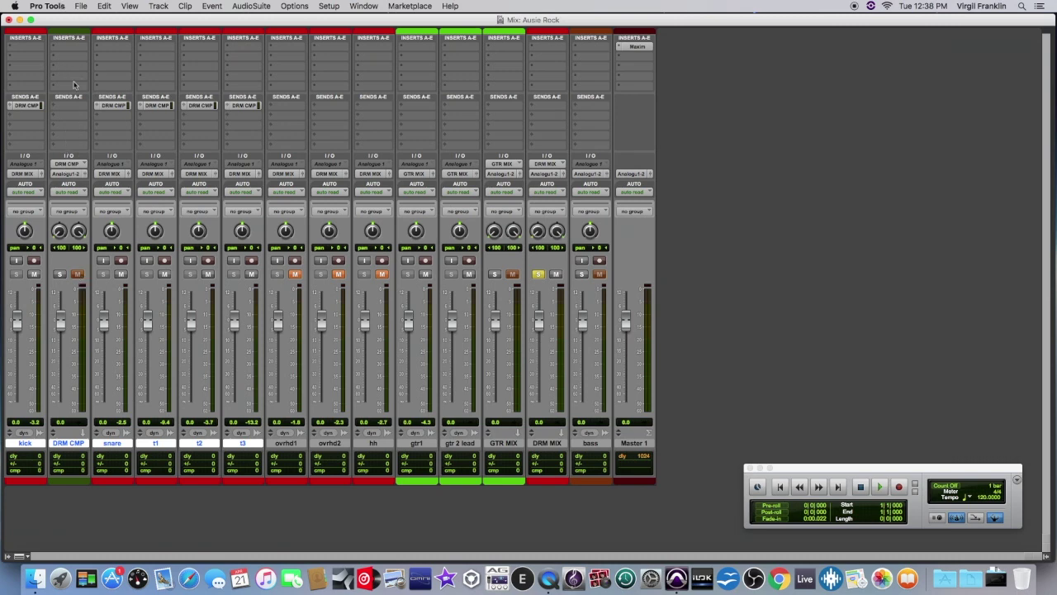
# Insert the stereo BF-76 compressor on the DRM CMP track and adjust its attack
pyautogui.click(71, 49)
pyautogui.moveTo(100, 71)
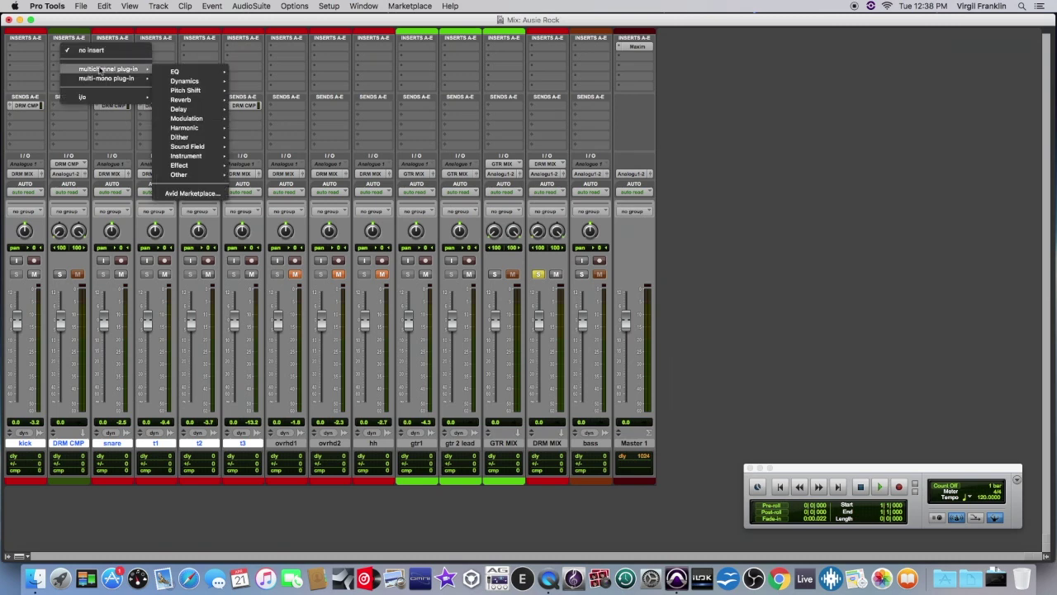
pyautogui.moveTo(187, 83)
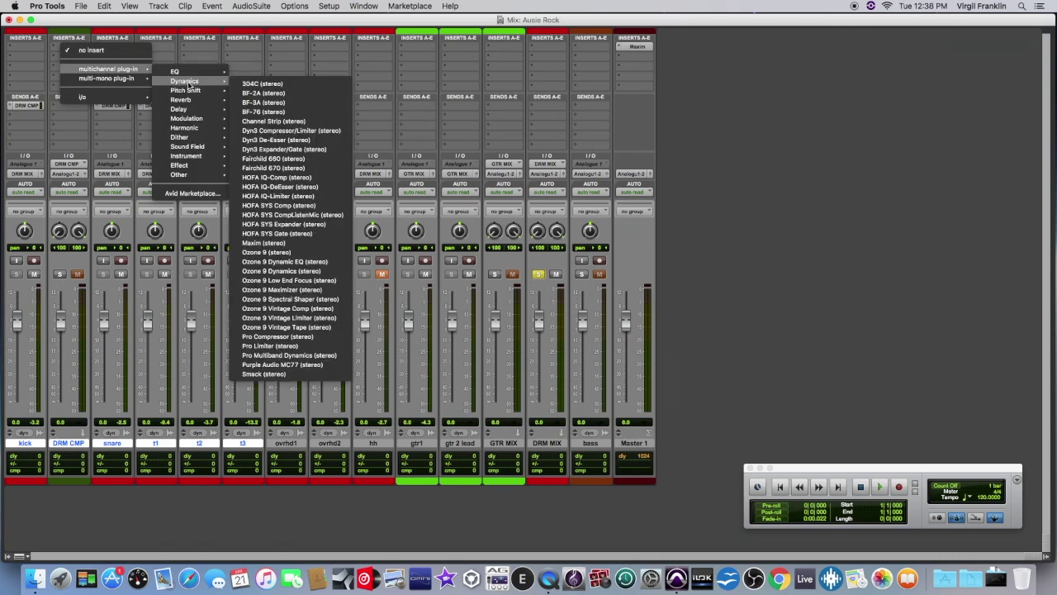
pyautogui.click(273, 112)
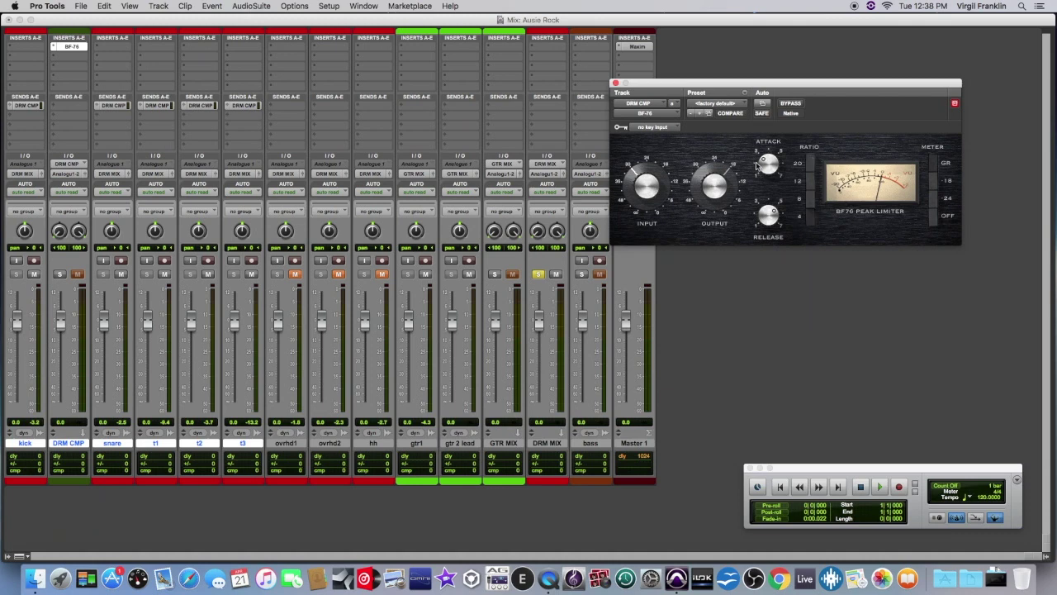
pyautogui.moveTo(763, 167); pyautogui.dragTo(772, 157)
# Move the DRM CMP track between DRM MIX and bass and colour it red like the drum tracks
pyautogui.click(285, 444)
pyautogui.moveTo(69, 444); pyautogui.dragTo(574, 506)
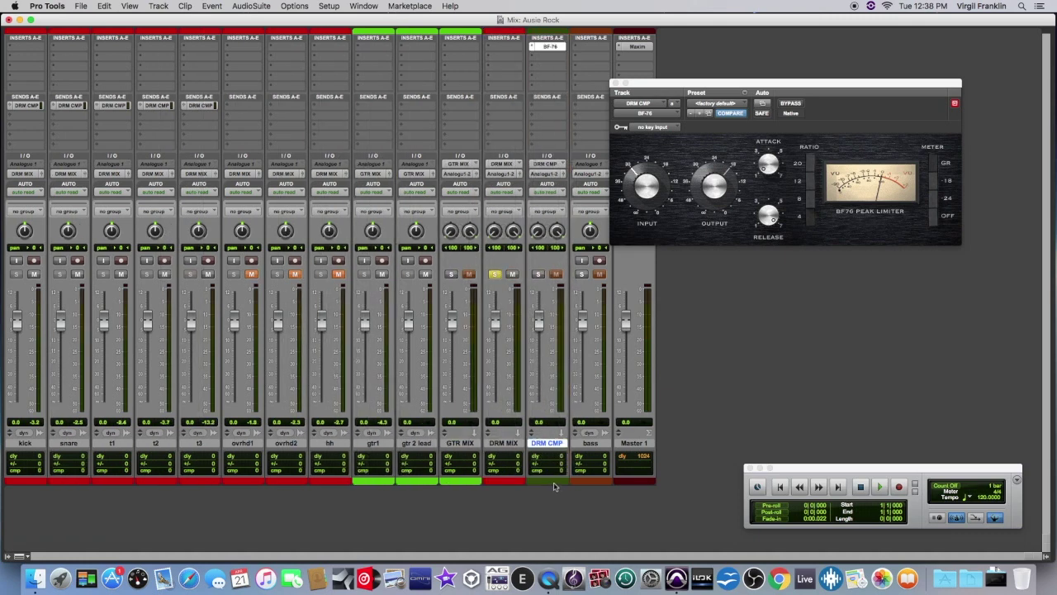
pyautogui.doubleClick(553, 484)
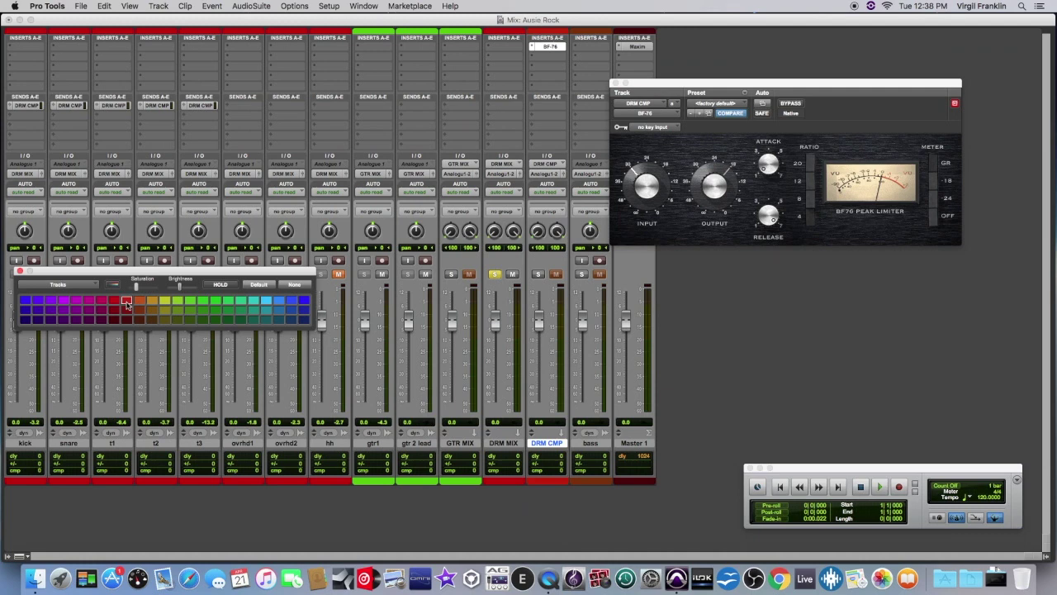
pyautogui.click(20, 271)
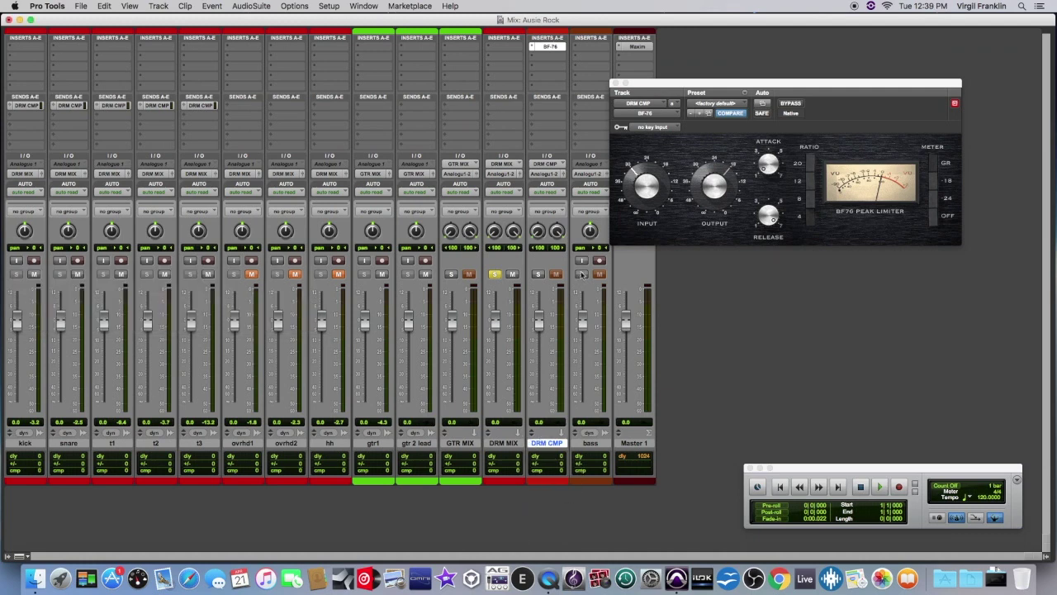
# Make the DRM CMP track solo safe and check it by toggling the DRM MIX solo off and on
pyautogui.click(505, 445)
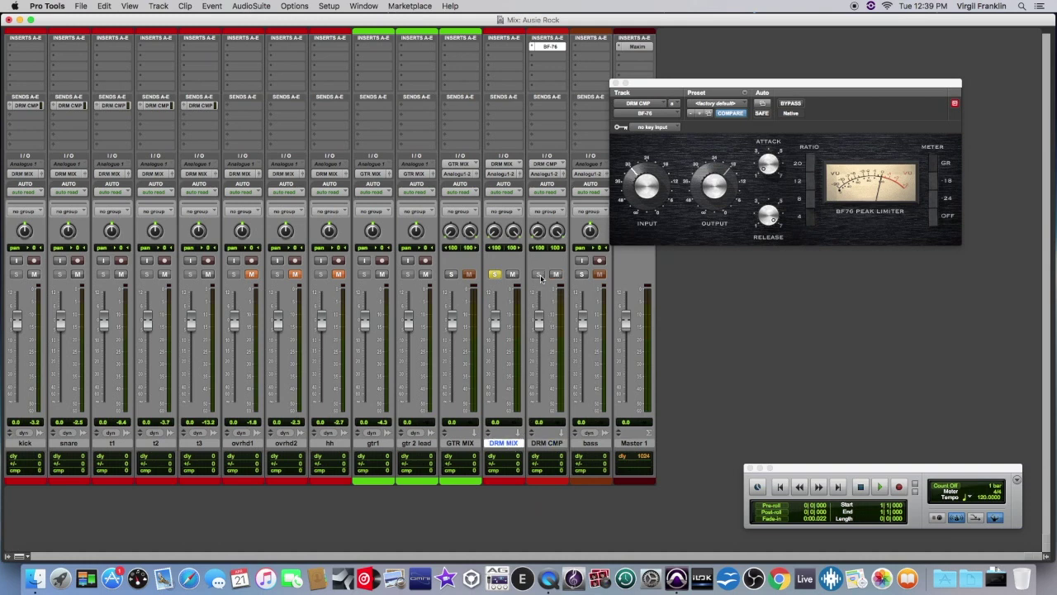
pyautogui.click(494, 275)
pyautogui.click(494, 275)
# Move the BF-76 window clear of the mixer channels and audition the soloed drums from the session start
pyautogui.moveTo(740, 86); pyautogui.dragTo(810, 60)
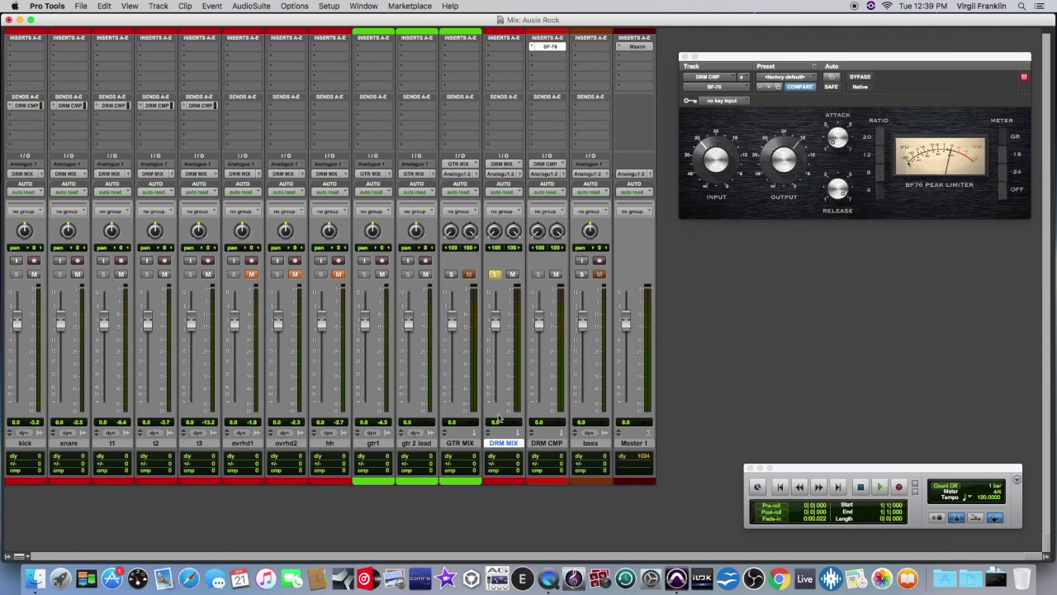
pyautogui.click(781, 487)
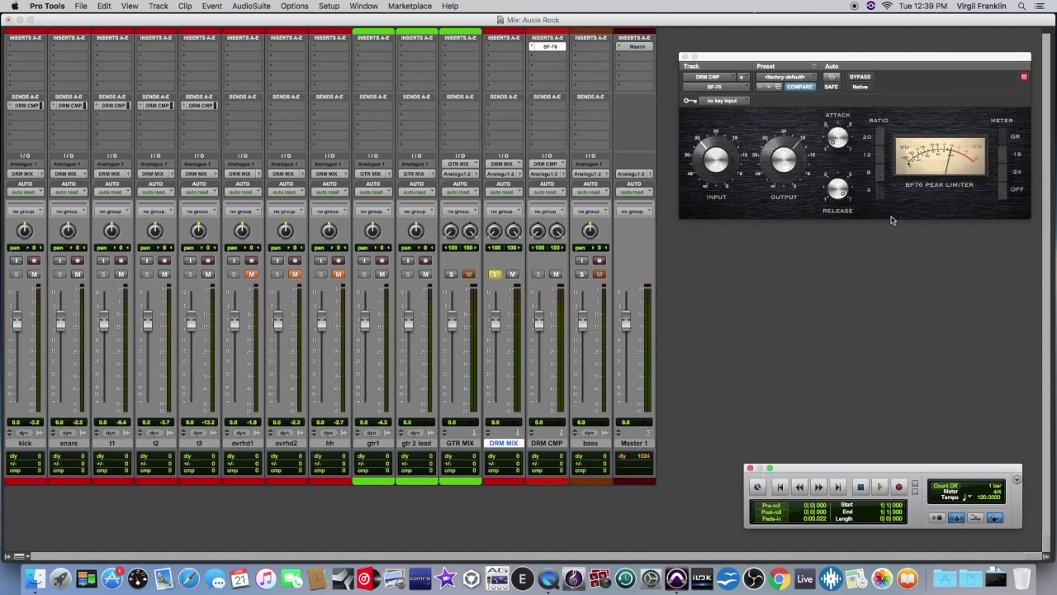
pyautogui.click(879, 488)
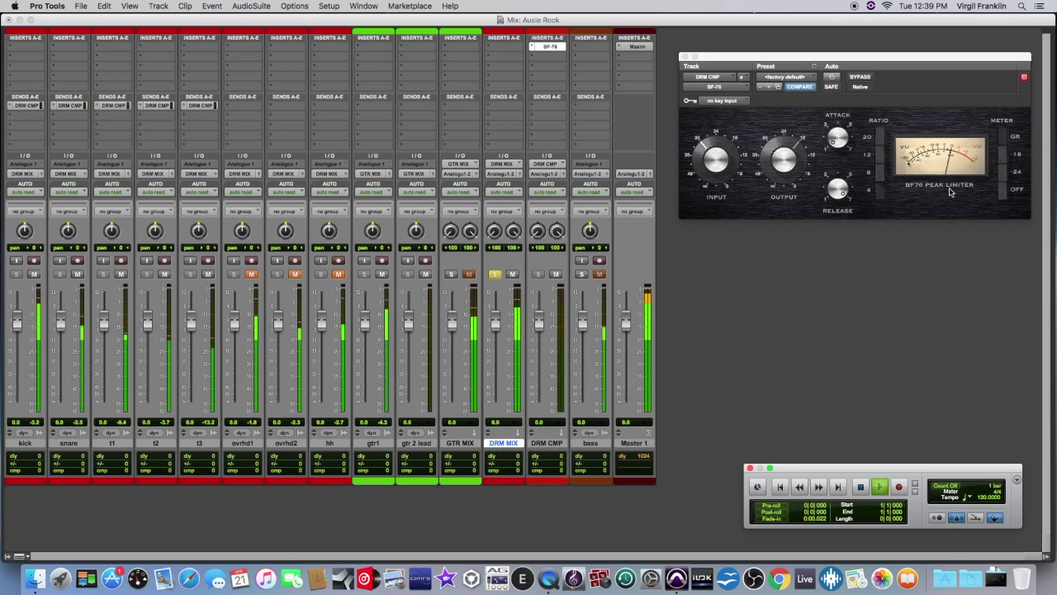
pyautogui.click(860, 487)
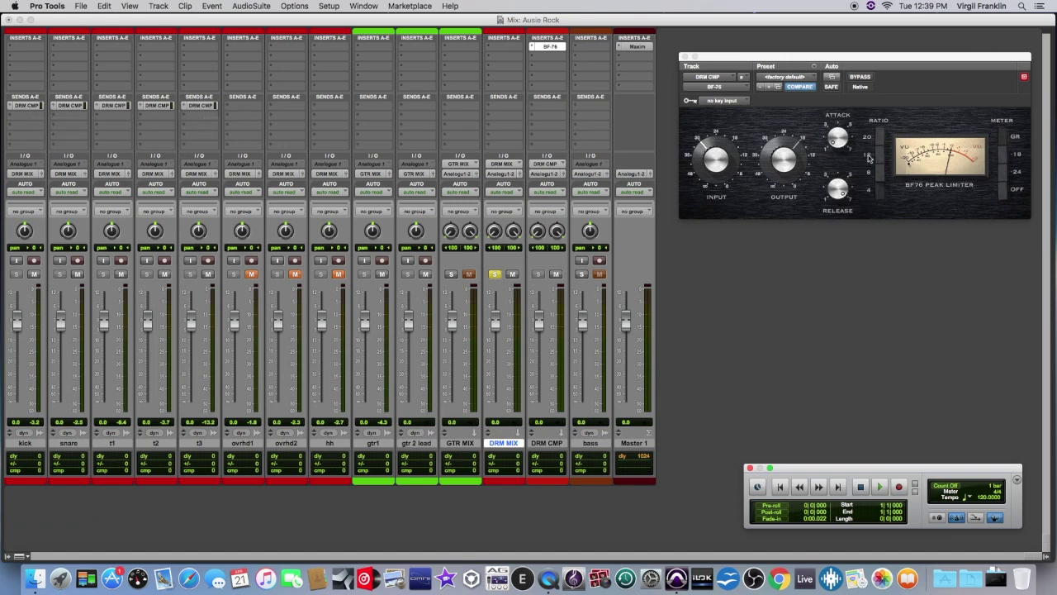
pyautogui.click(131, 7)
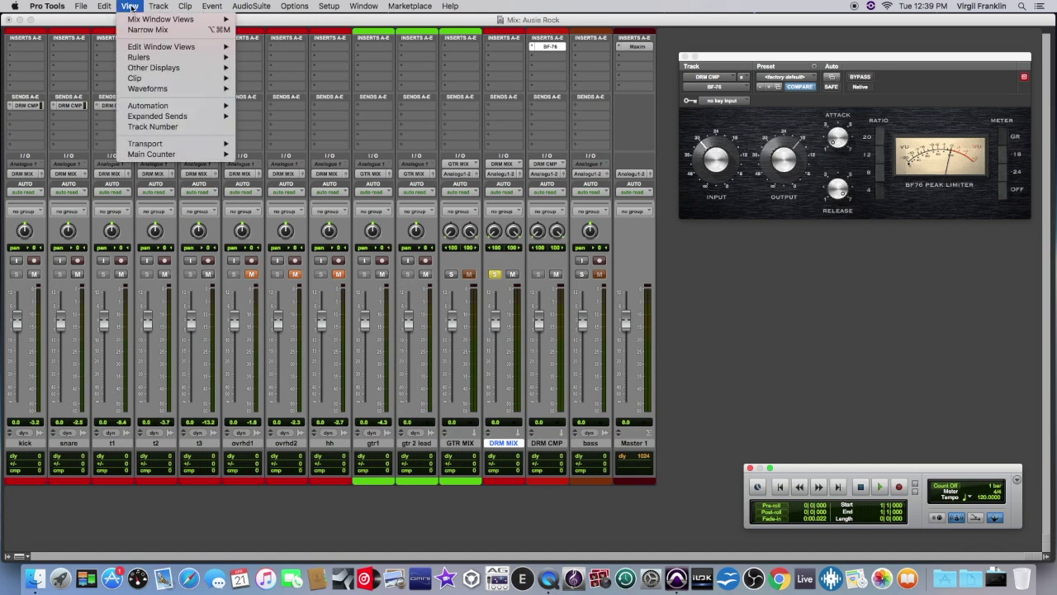
pyautogui.moveTo(141, 20)
pyautogui.moveTo(151, 48)
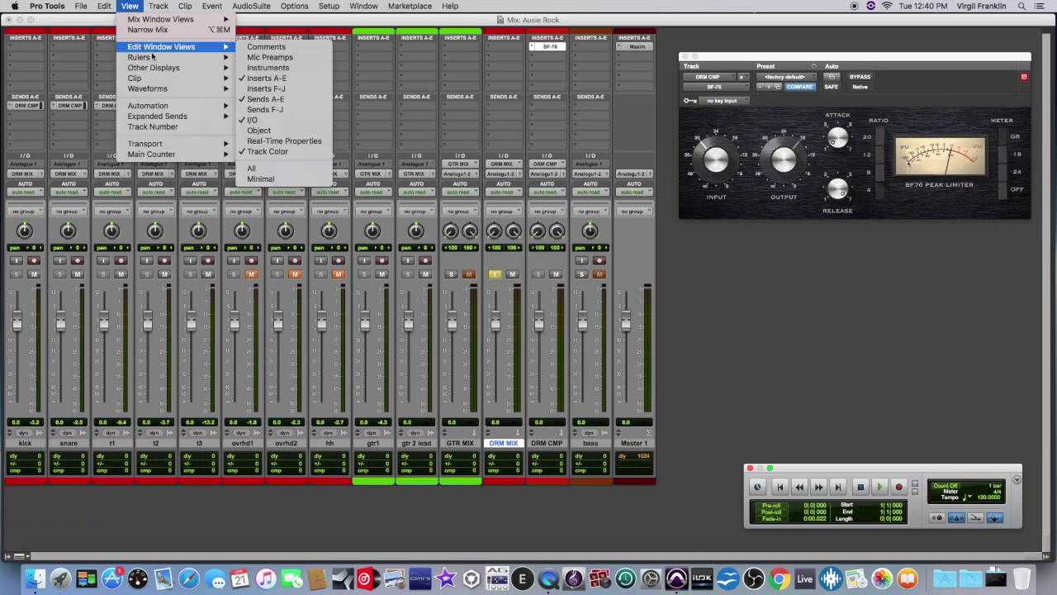
pyautogui.moveTo(192, 119)
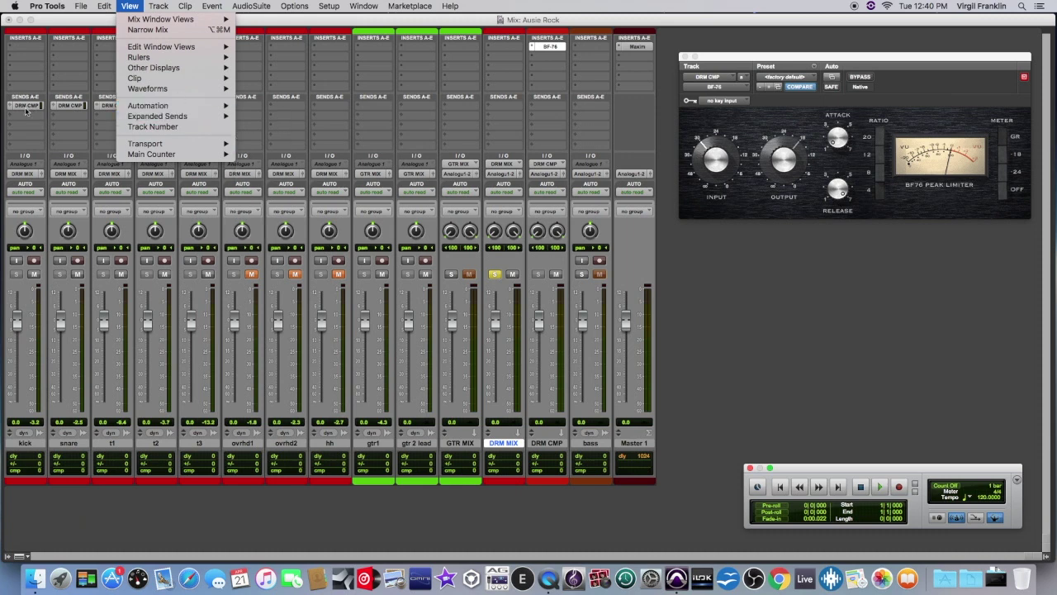
pyautogui.click(311, 18)
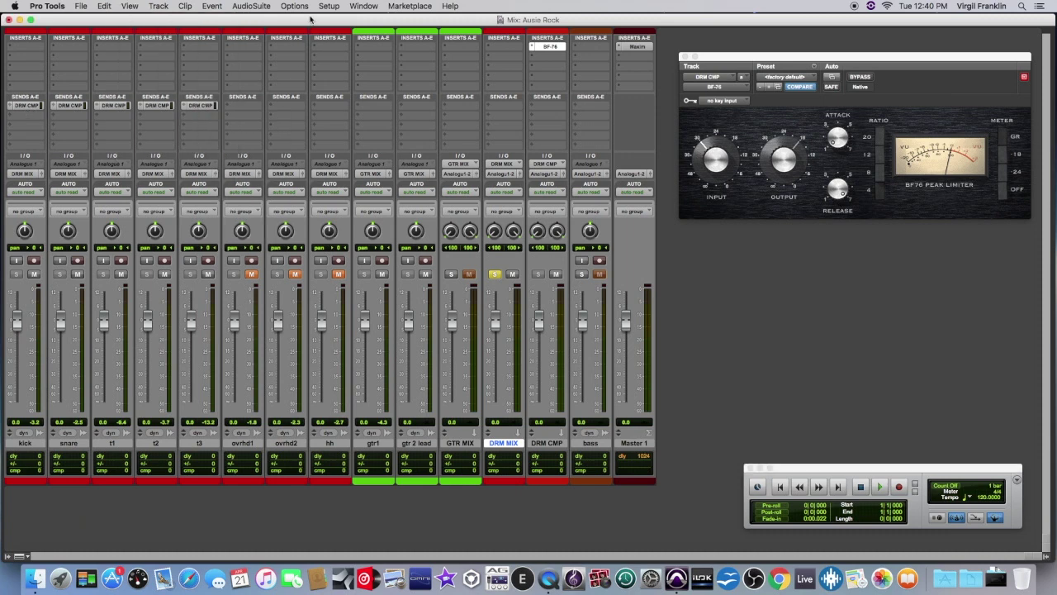
# Open the kick track's send to DRM CMP and set its level to 0.0 dB
pyautogui.click(28, 106)
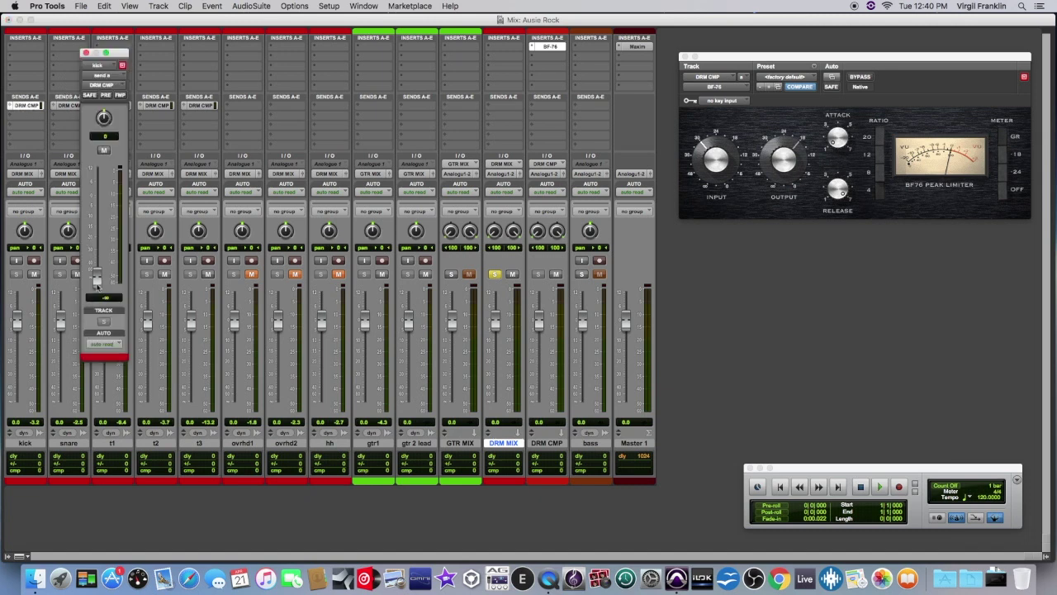
pyautogui.moveTo(96, 281); pyautogui.dragTo(116, 290)
pyautogui.keyDown('alt'); pyautogui.click(96, 279); pyautogui.keyUp('alt')
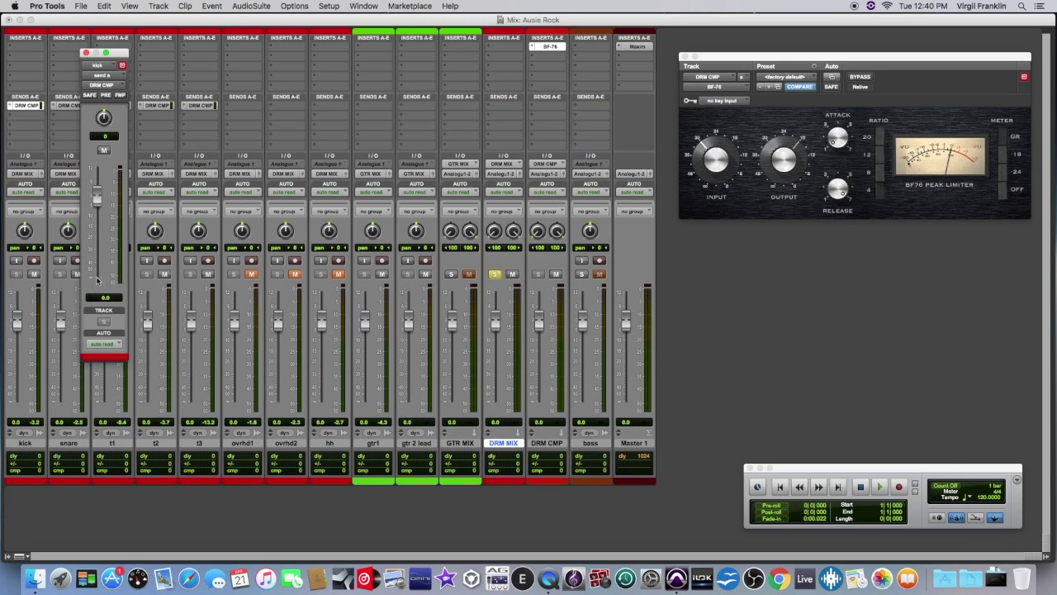
# Close the kick's send window and audition the soloed drums with the kick feeding DRM CMP
pyautogui.click(86, 54)
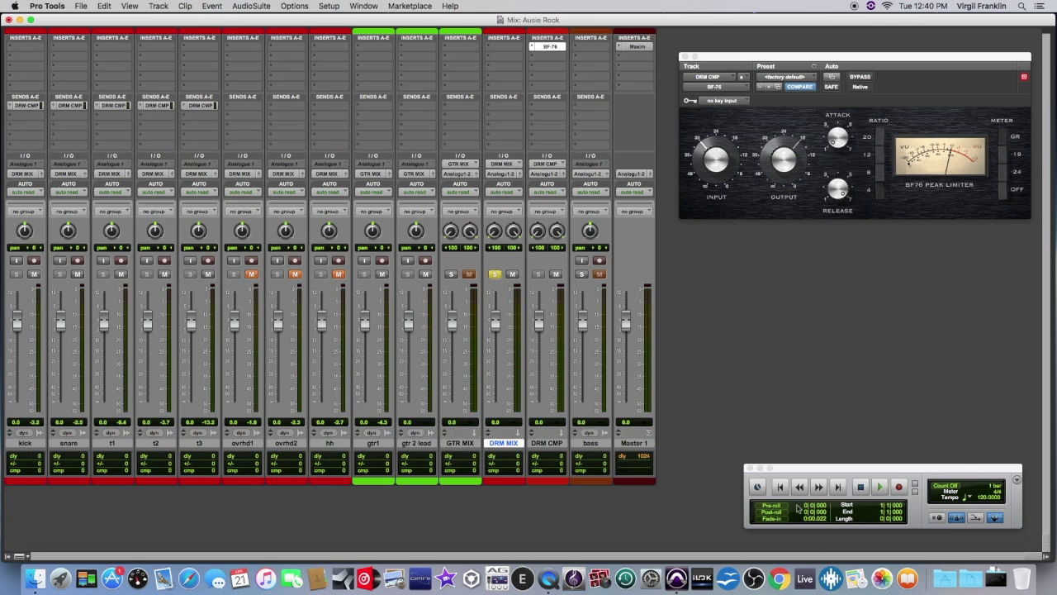
pyautogui.click(880, 487)
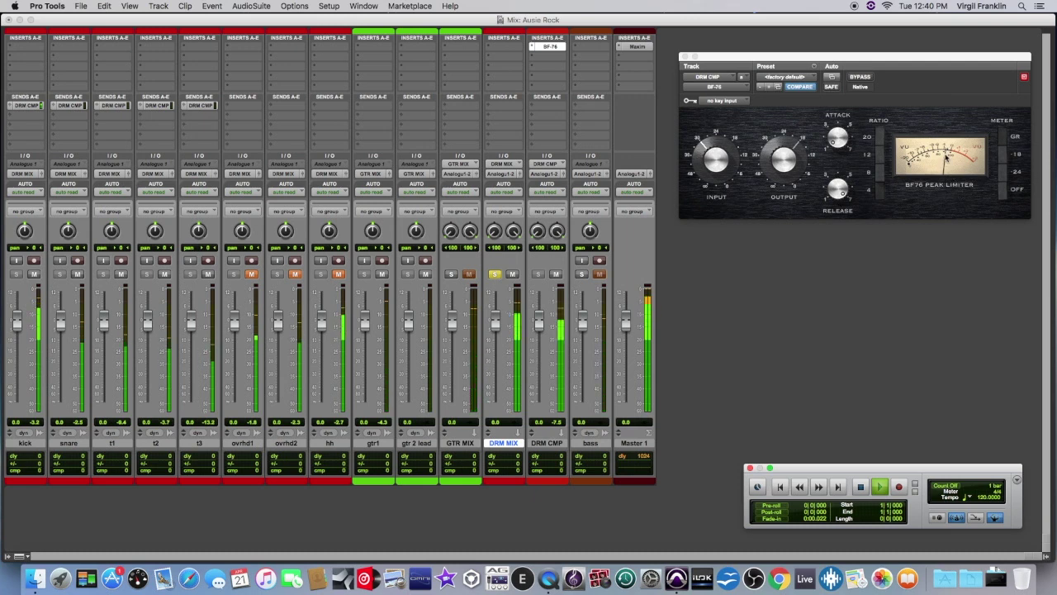
pyautogui.click(861, 487)
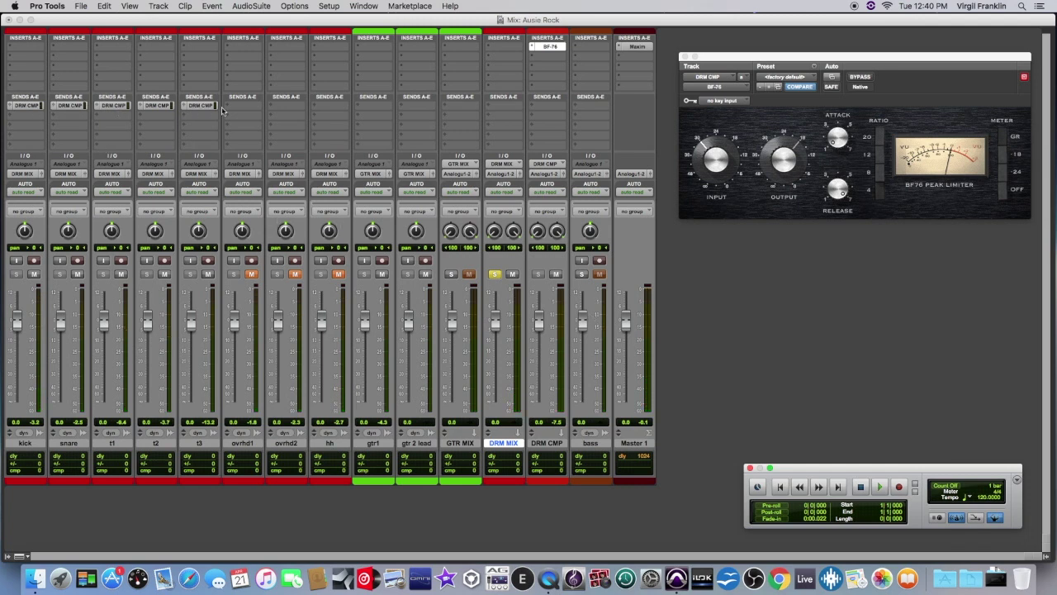
# Show Send A expanded in the mixer and set the DRM CMP sends of snare, t1, t2 and t3 to 0.0 dB
pyautogui.click(132, 7)
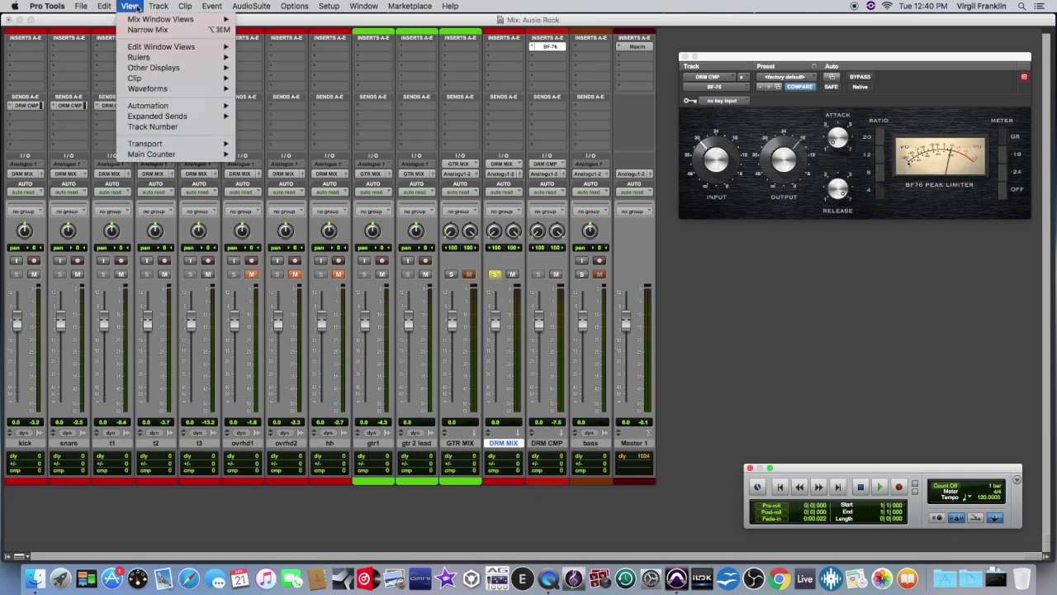
pyautogui.moveTo(168, 19)
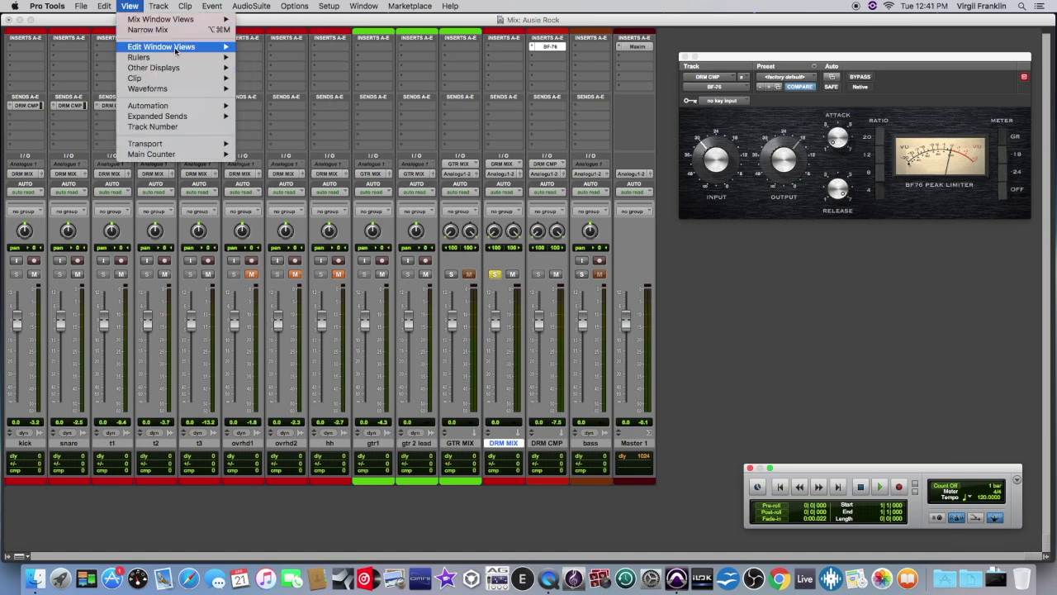
pyautogui.moveTo(195, 118)
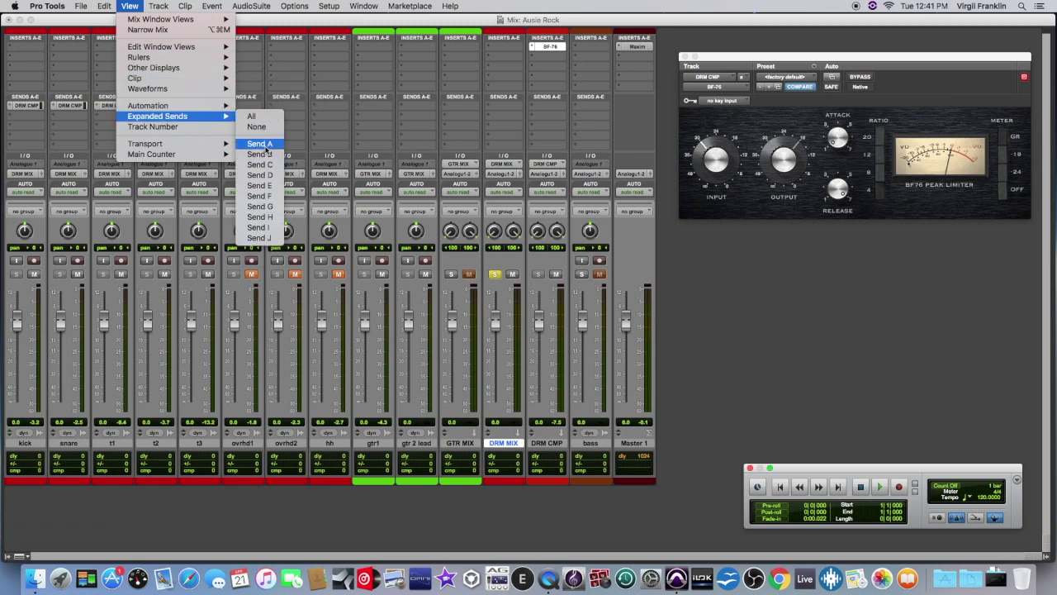
pyautogui.click(263, 145)
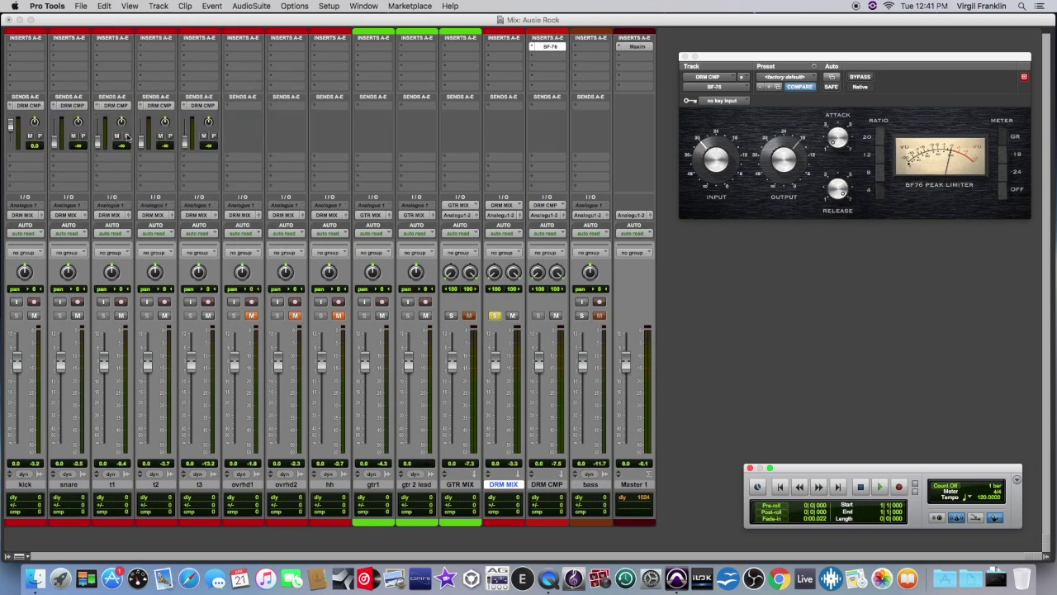
pyautogui.keyDown('alt'); pyautogui.click(56, 146); pyautogui.keyUp('alt')
pyautogui.keyDown('alt'); pyautogui.click(98, 144); pyautogui.keyUp('alt')
pyautogui.keyDown('alt'); pyautogui.click(140, 142); pyautogui.keyUp('alt')
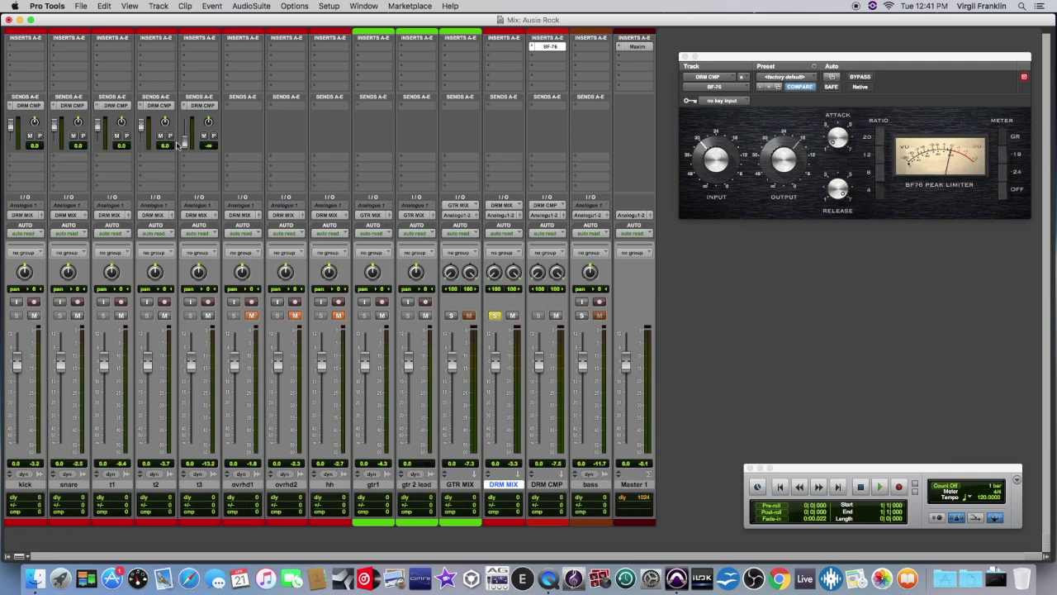
pyautogui.keyDown('alt'); pyautogui.click(187, 144); pyautogui.keyUp('alt')
# Select the DRM CMP track and audition the drums from the session start with all five sends feeding the compressor
pyautogui.click(785, 487)
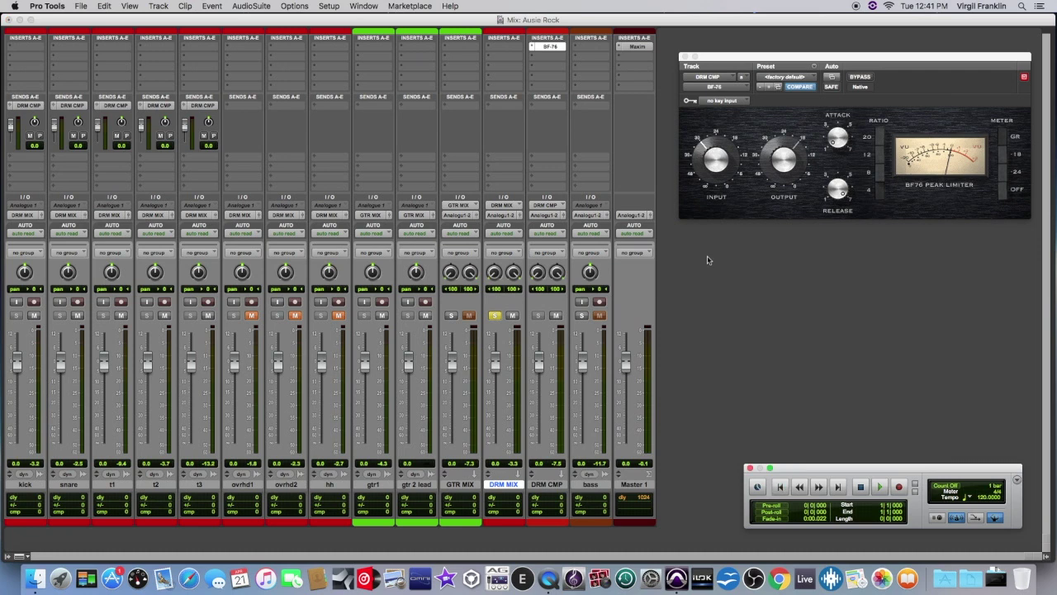
pyautogui.click(552, 487)
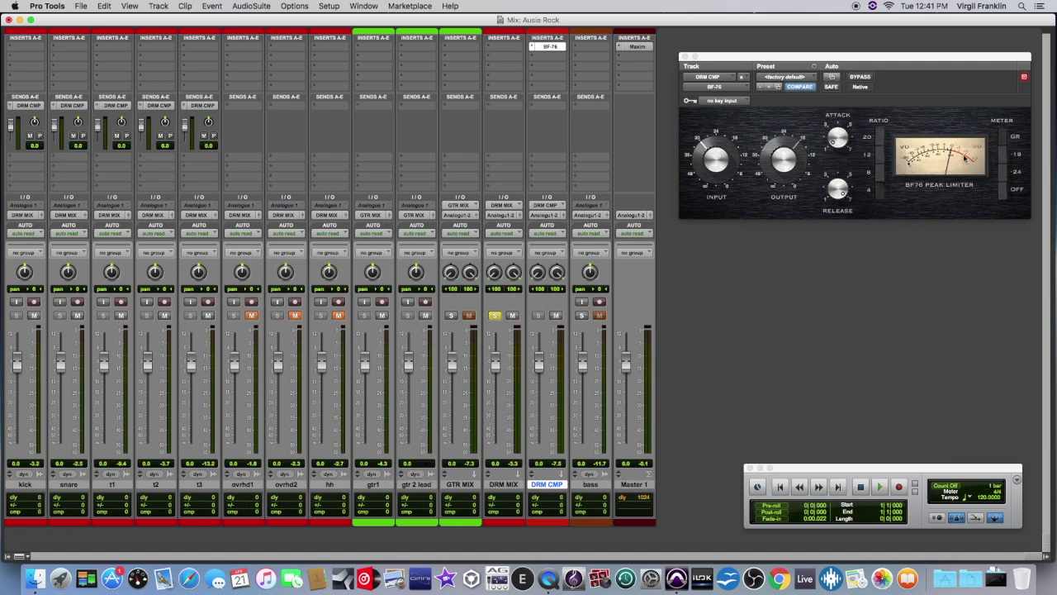
pyautogui.press('space')
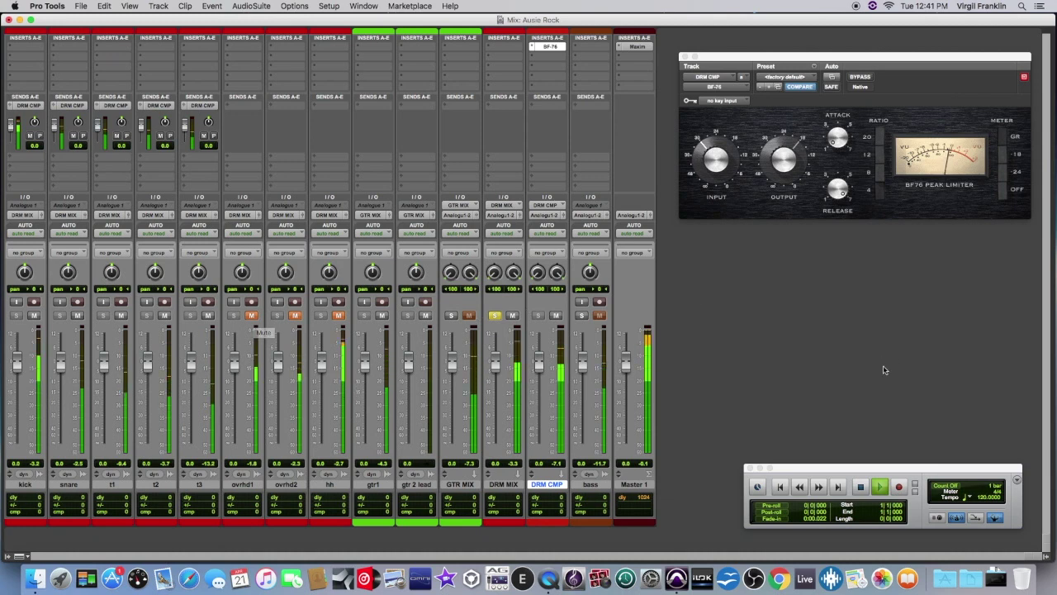
pyautogui.click(859, 491)
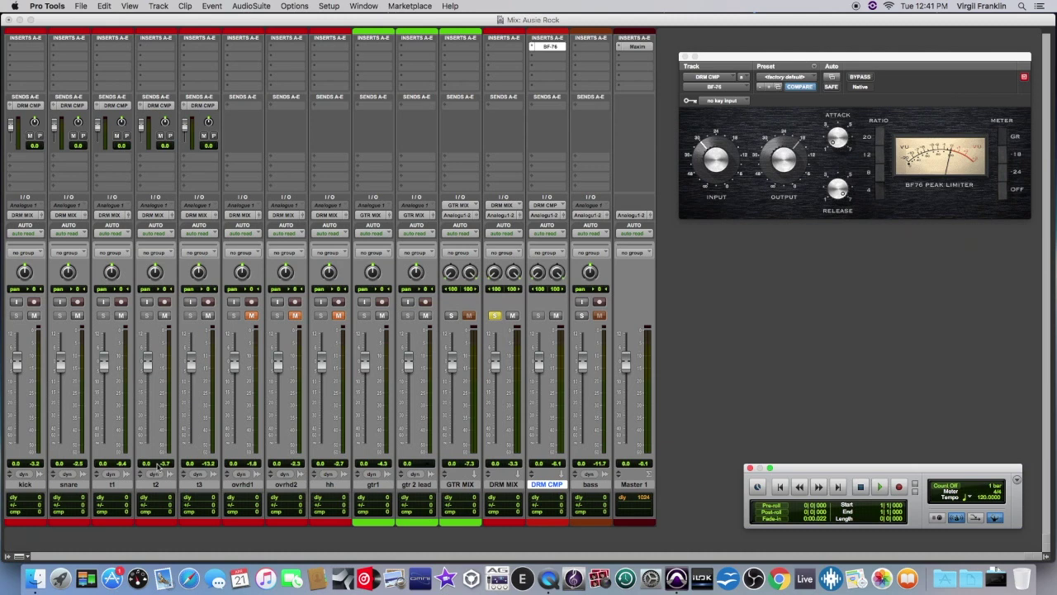
# Mute the tom tracks t3, t2 and t1
pyautogui.click(208, 315)
pyautogui.click(164, 316)
pyautogui.click(121, 315)
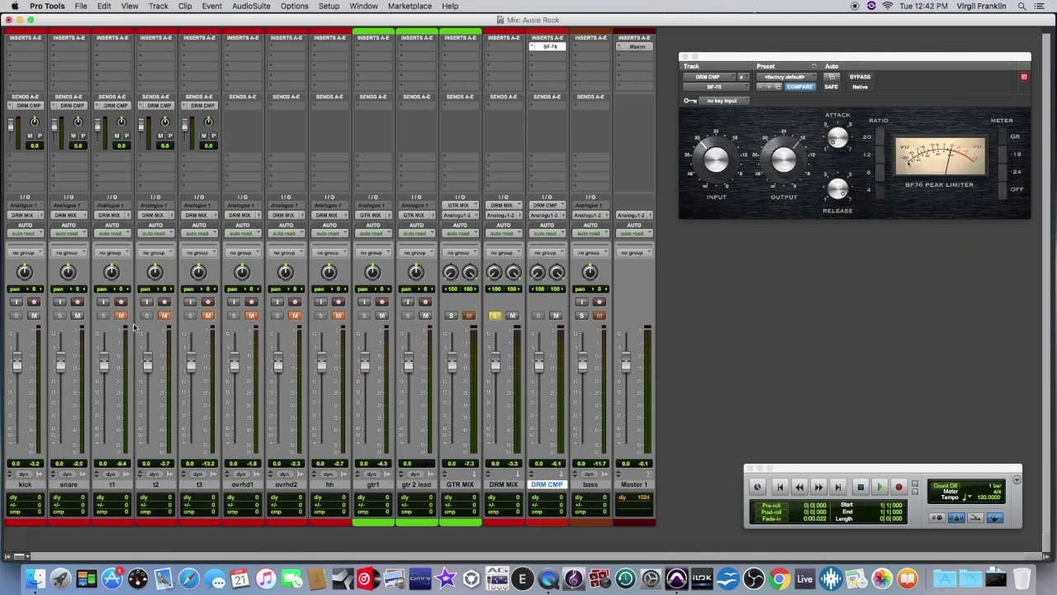
# Play the kick and snare from the session start, comparing the sound with the BF-76 on DRM CMP bypassed and active
pyautogui.click(781, 488)
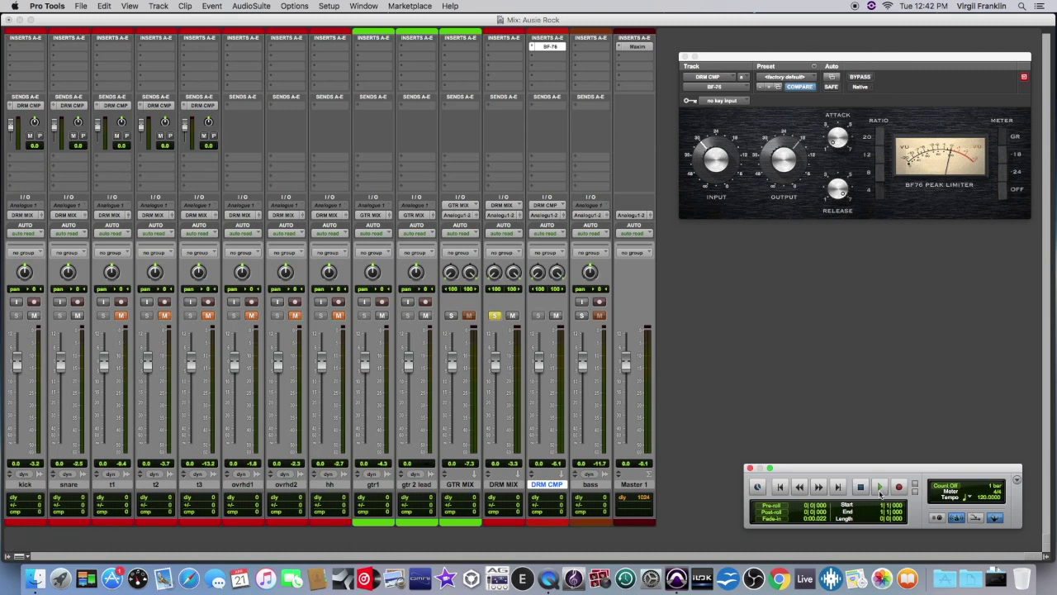
pyautogui.click(879, 490)
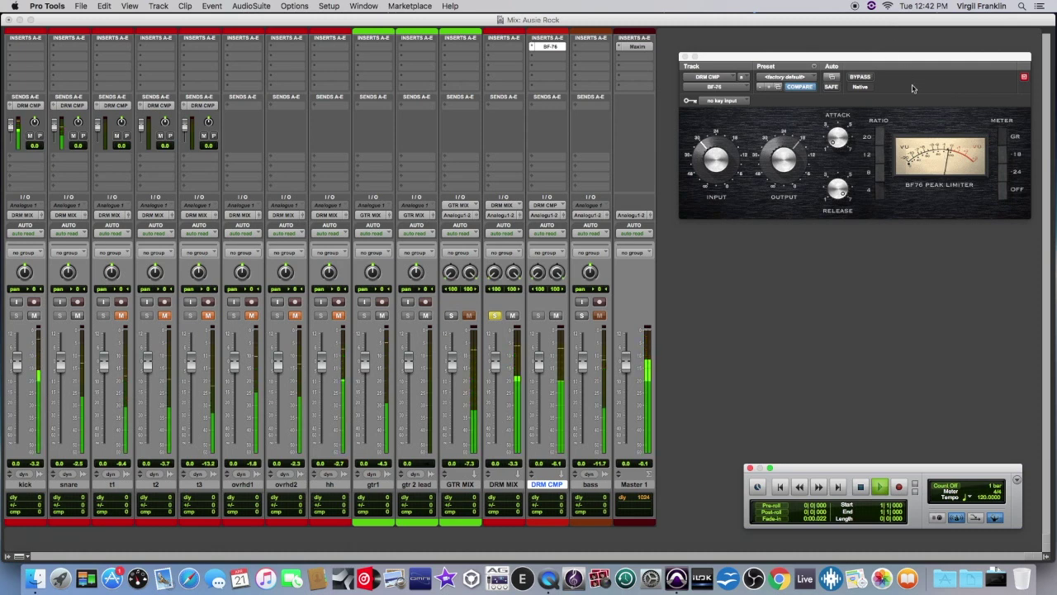
pyautogui.click(866, 80)
pyautogui.click(866, 80)
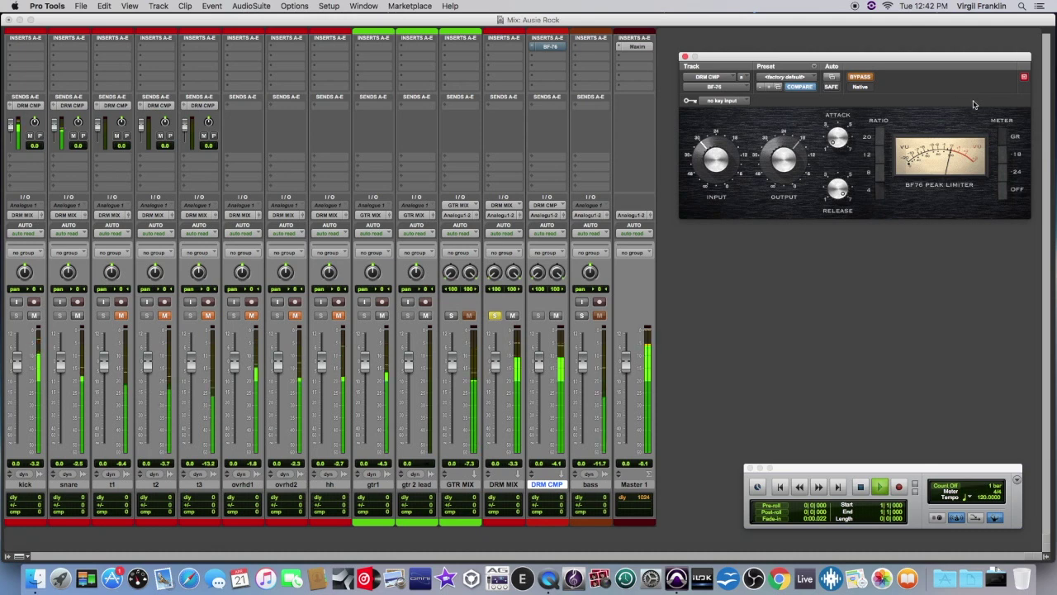
pyautogui.click(864, 80)
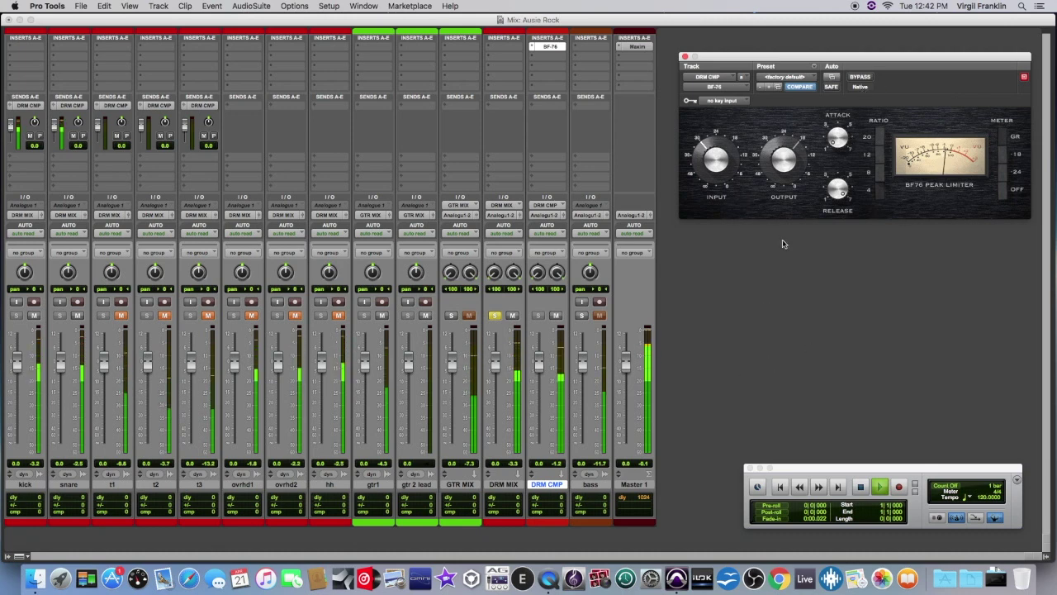
pyautogui.press('space')
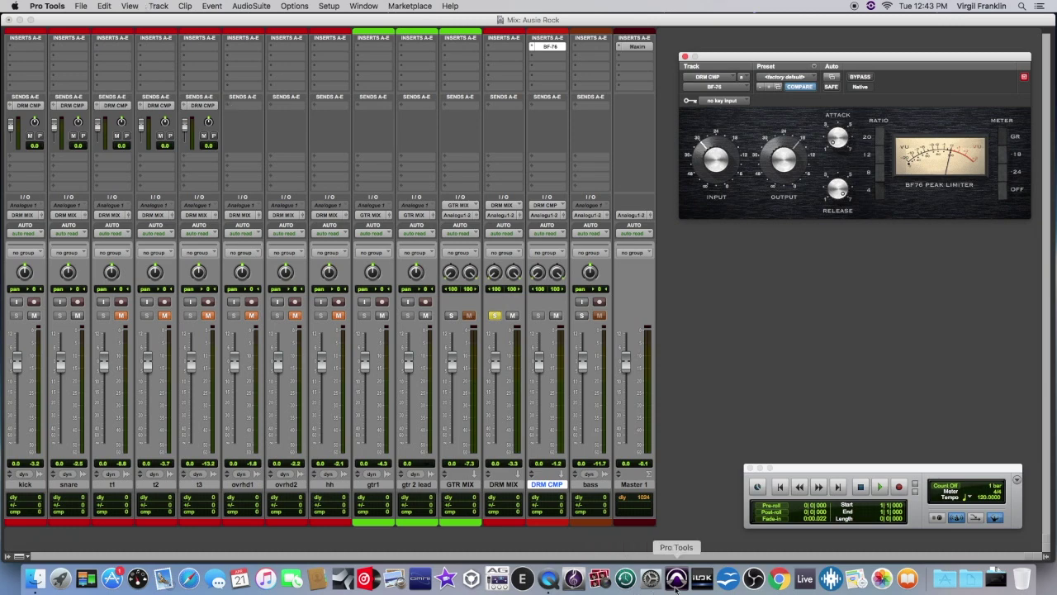
pyautogui.rightClick(549, 579)
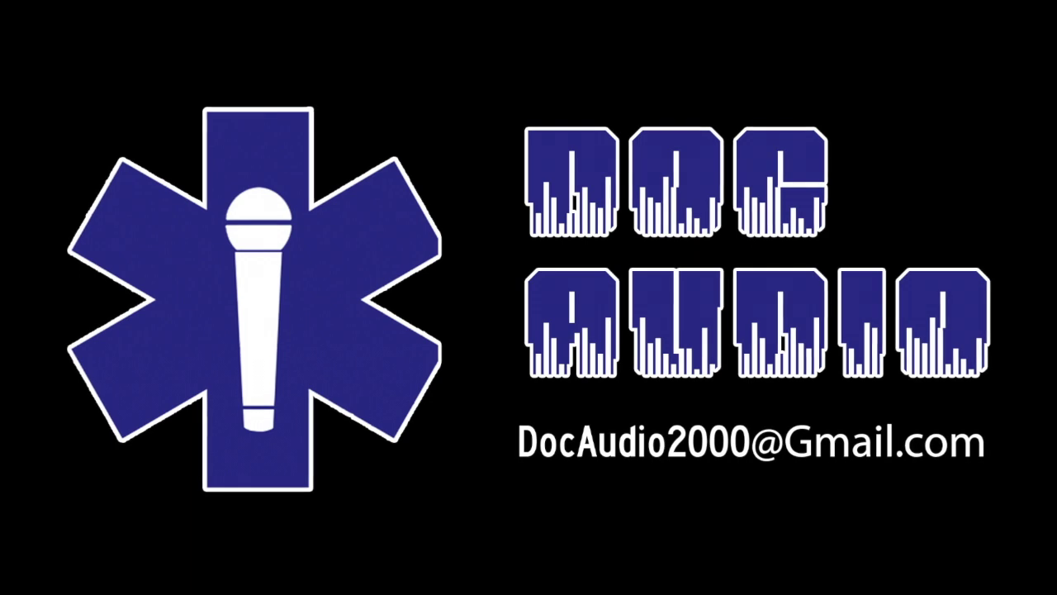